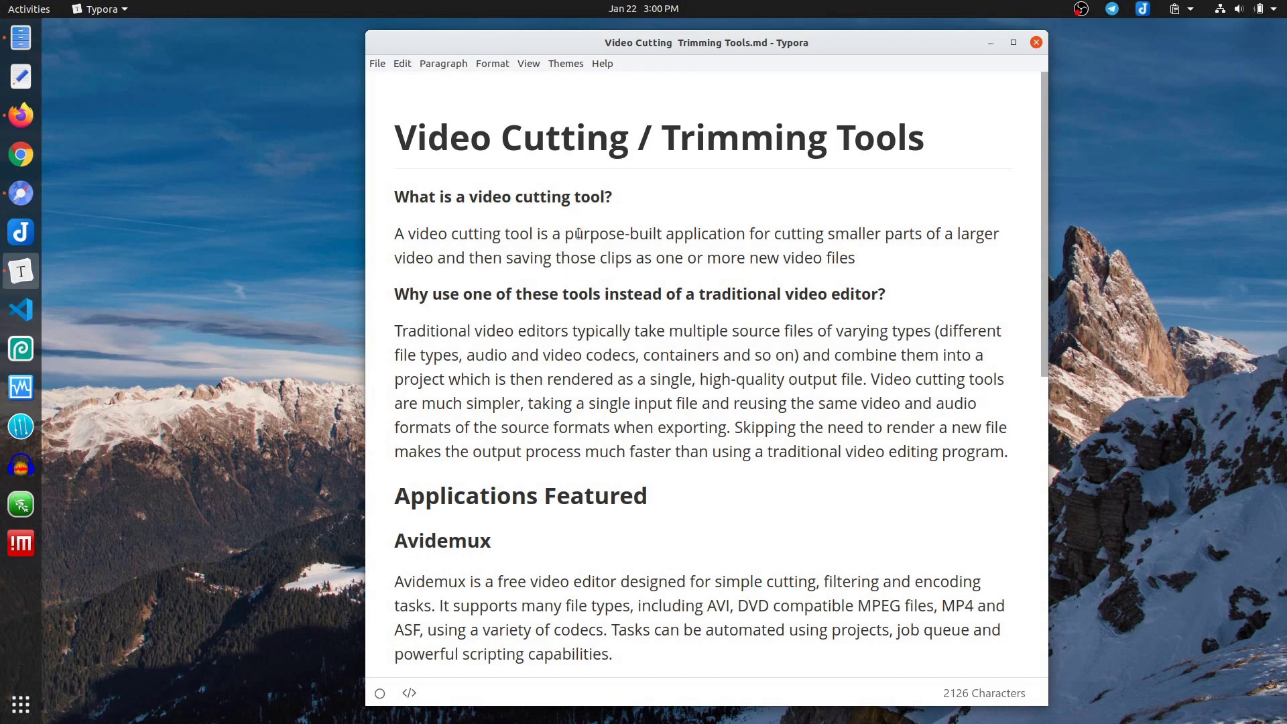
# Scroll the Typora notes down to the Avidemux version, install notes and sourceforge link
pyautogui.scroll(-3, 788, 273)
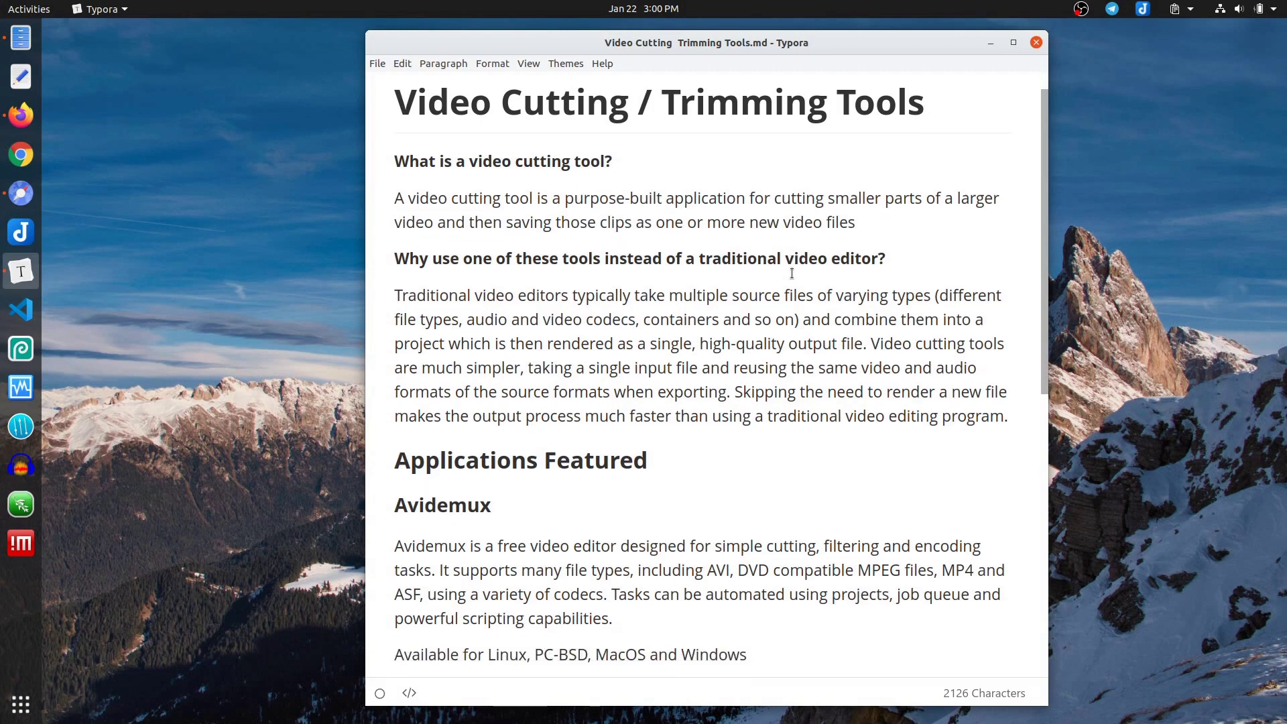
pyautogui.scroll(-1, 792, 273)
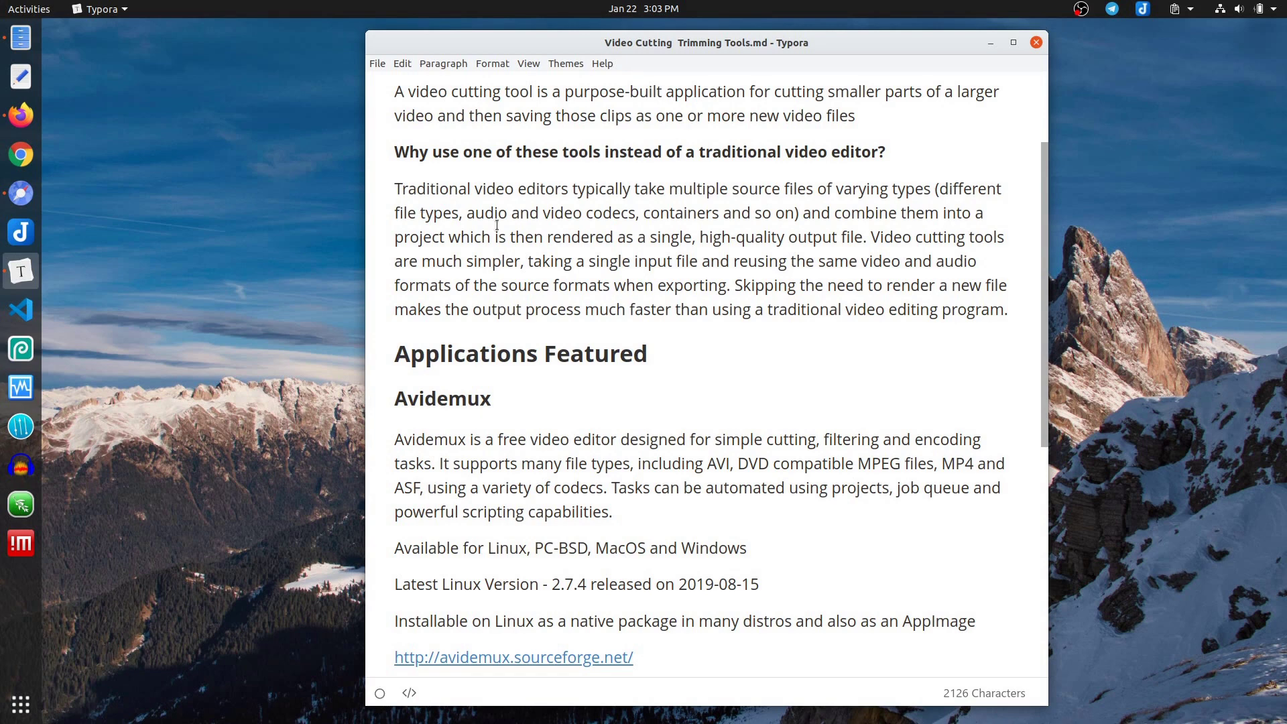
# Scroll further to the LosslessCut heading describing lossless video and audio trimming
pyautogui.scroll(-6, 954, 246)
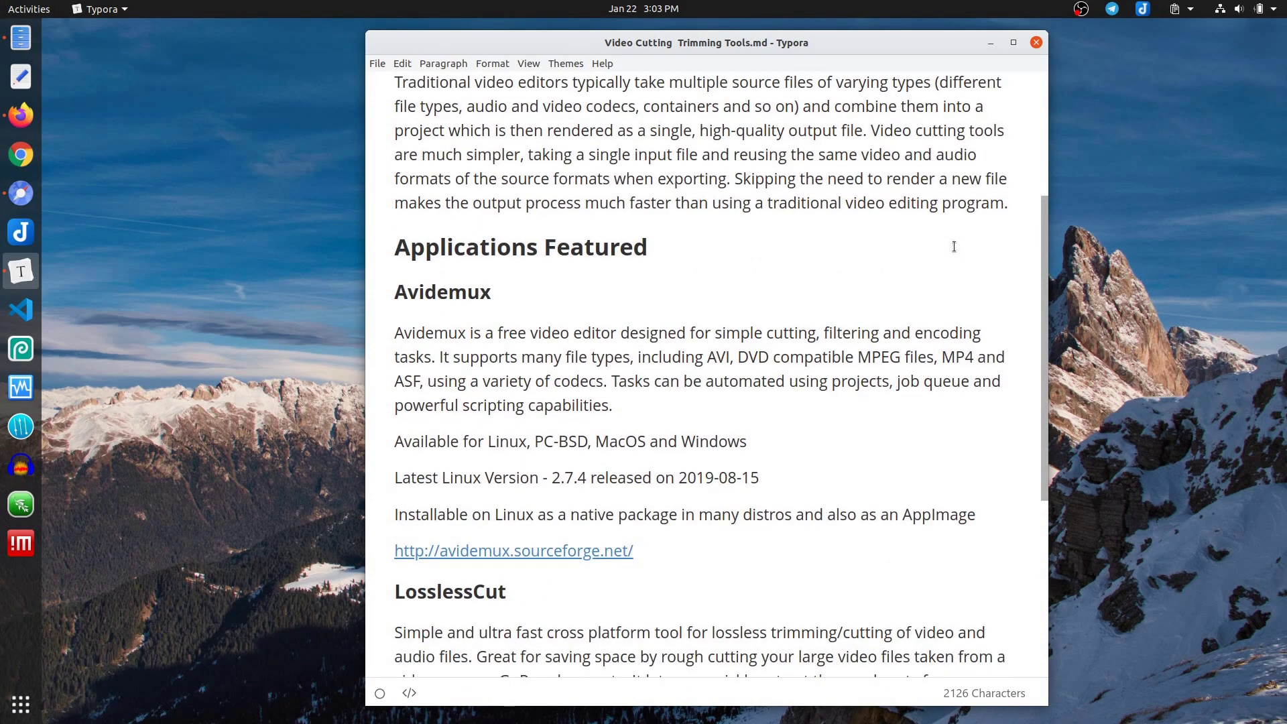
pyautogui.scroll(-1, 954, 246)
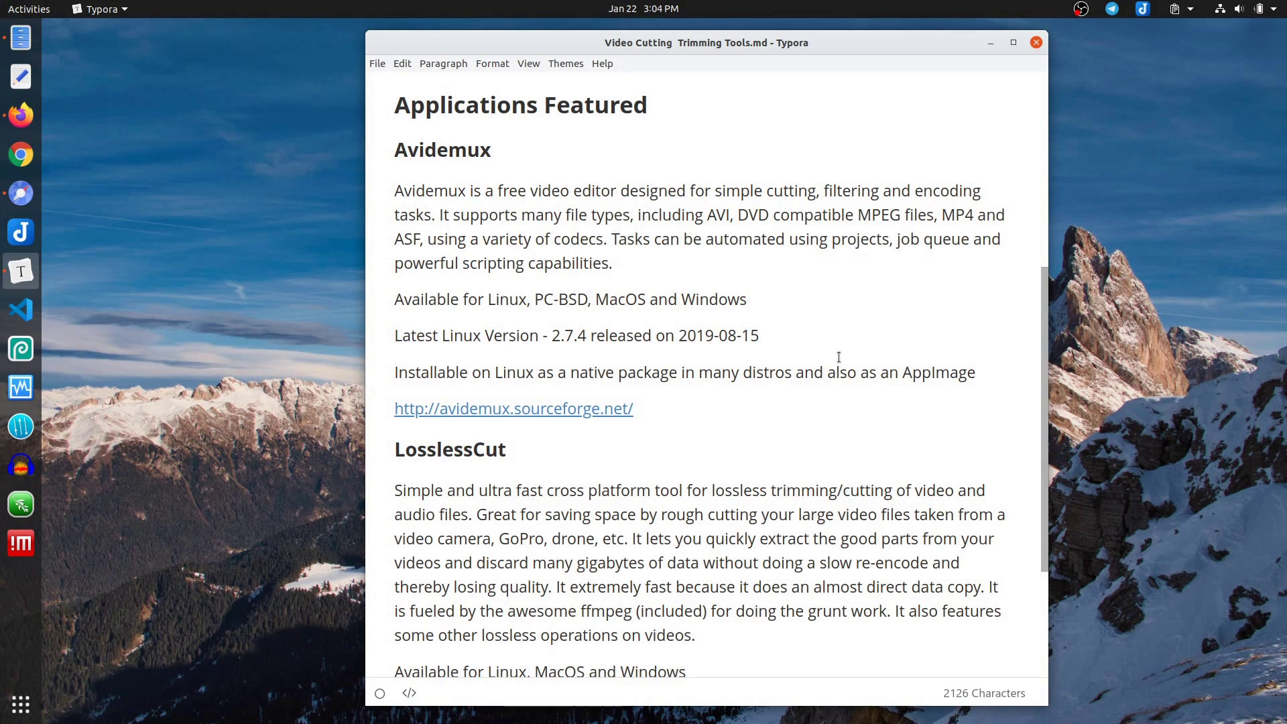
# Scroll through the rest of the LosslessCut details down to its project link
pyautogui.scroll(-3, 741, 410)
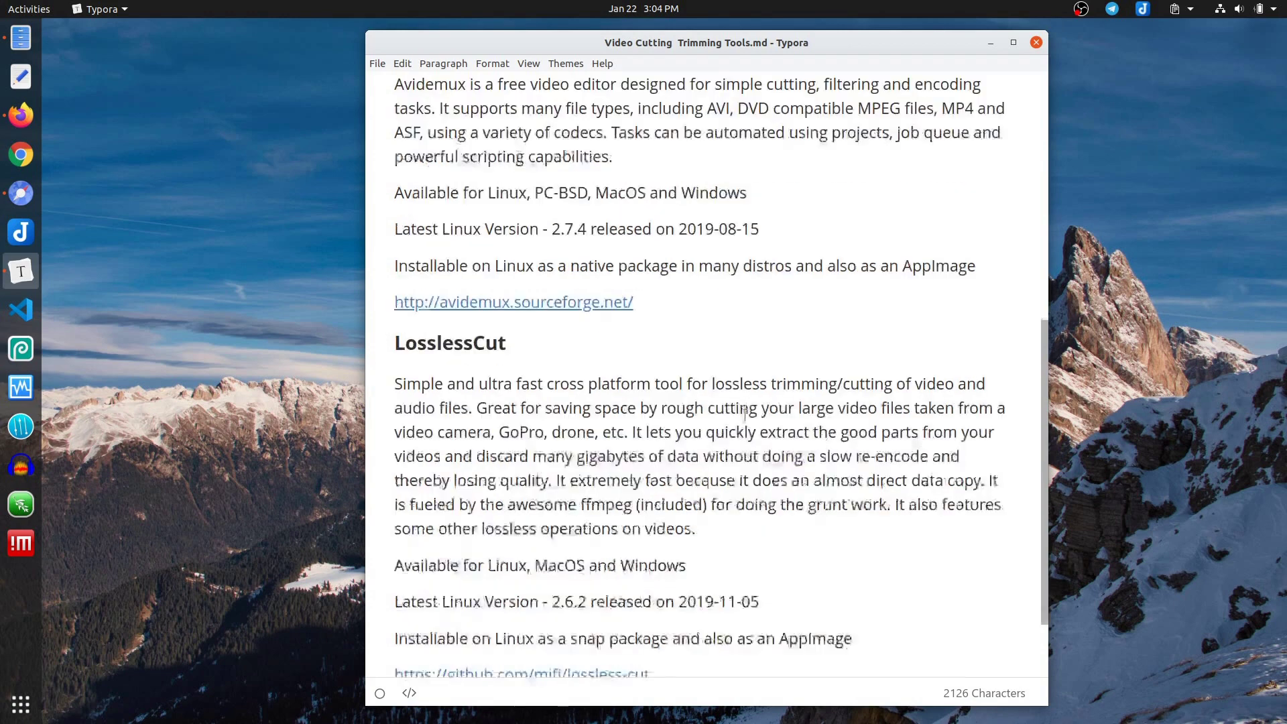
pyautogui.scroll(-3, 746, 415)
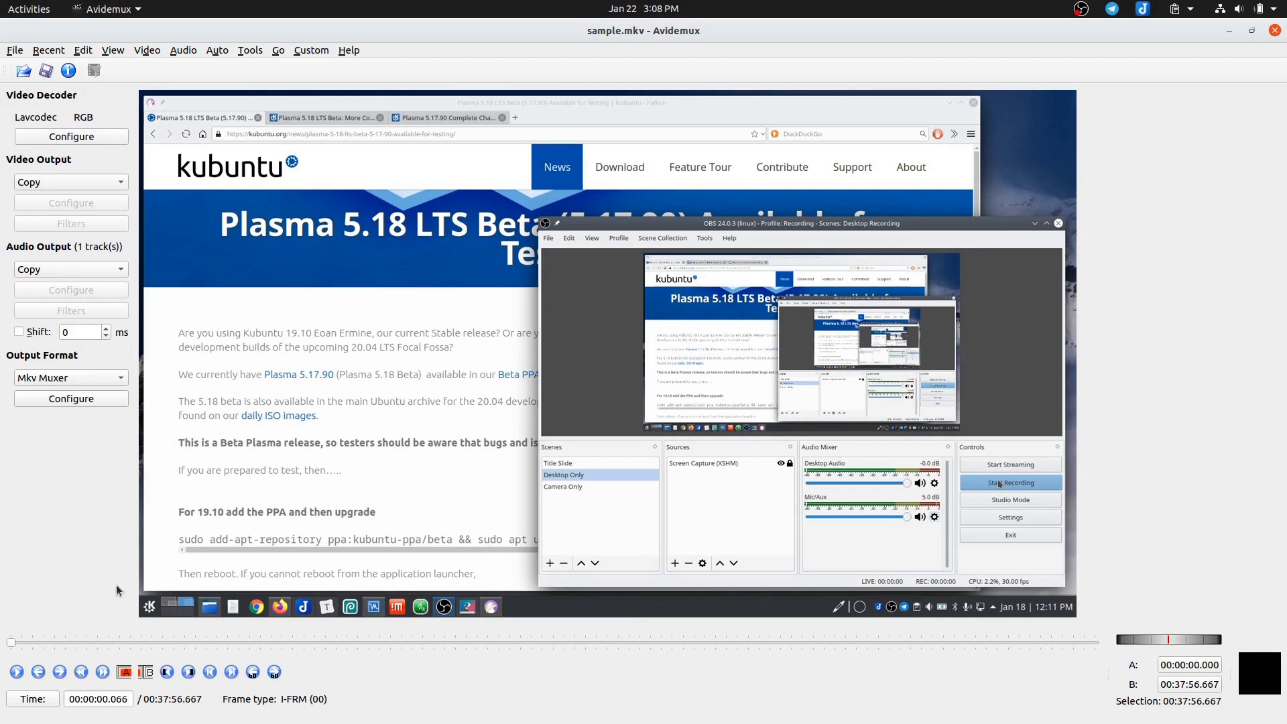
# Delete sample.mkv's opening stretch up to the 00:00:08.399 keyframe, then seek ahead into the recording
pyautogui.click(95, 673)
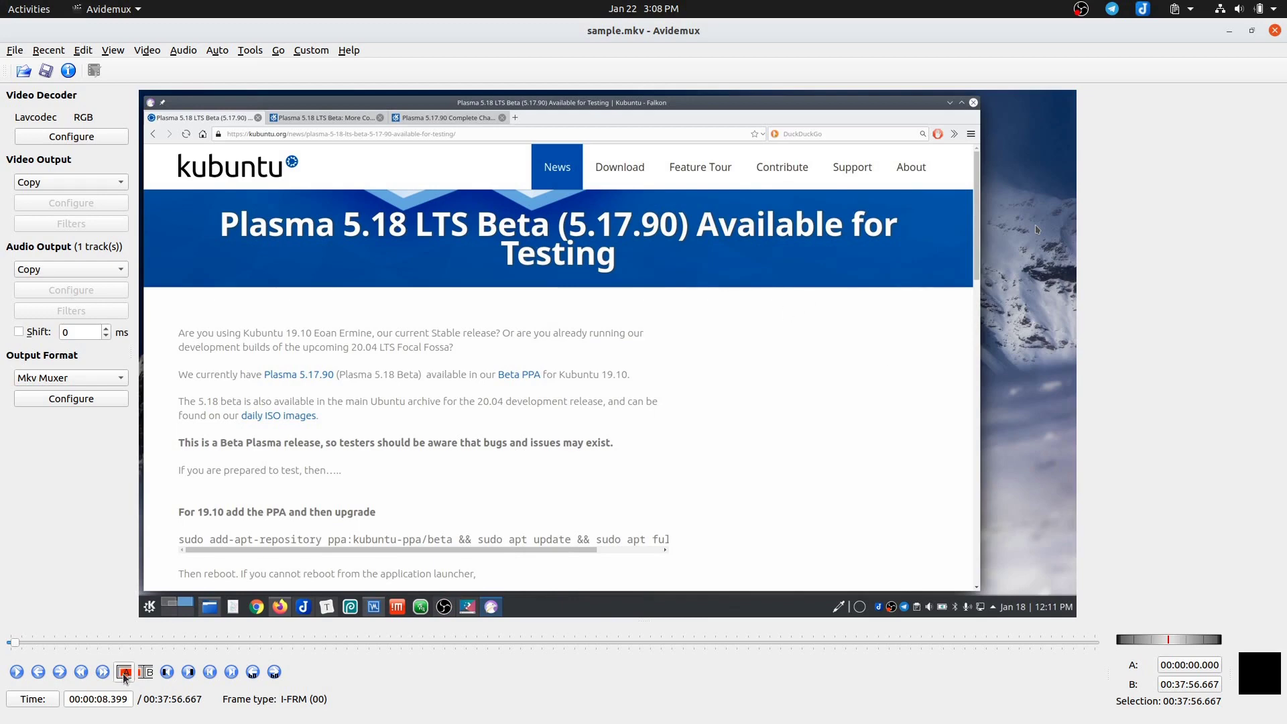
pyautogui.click(81, 672)
pyautogui.click(124, 672)
pyautogui.click(103, 671)
pyautogui.click(145, 672)
pyautogui.press('Delete')
pyautogui.moveTo(10, 645); pyautogui.dragTo(270, 644)
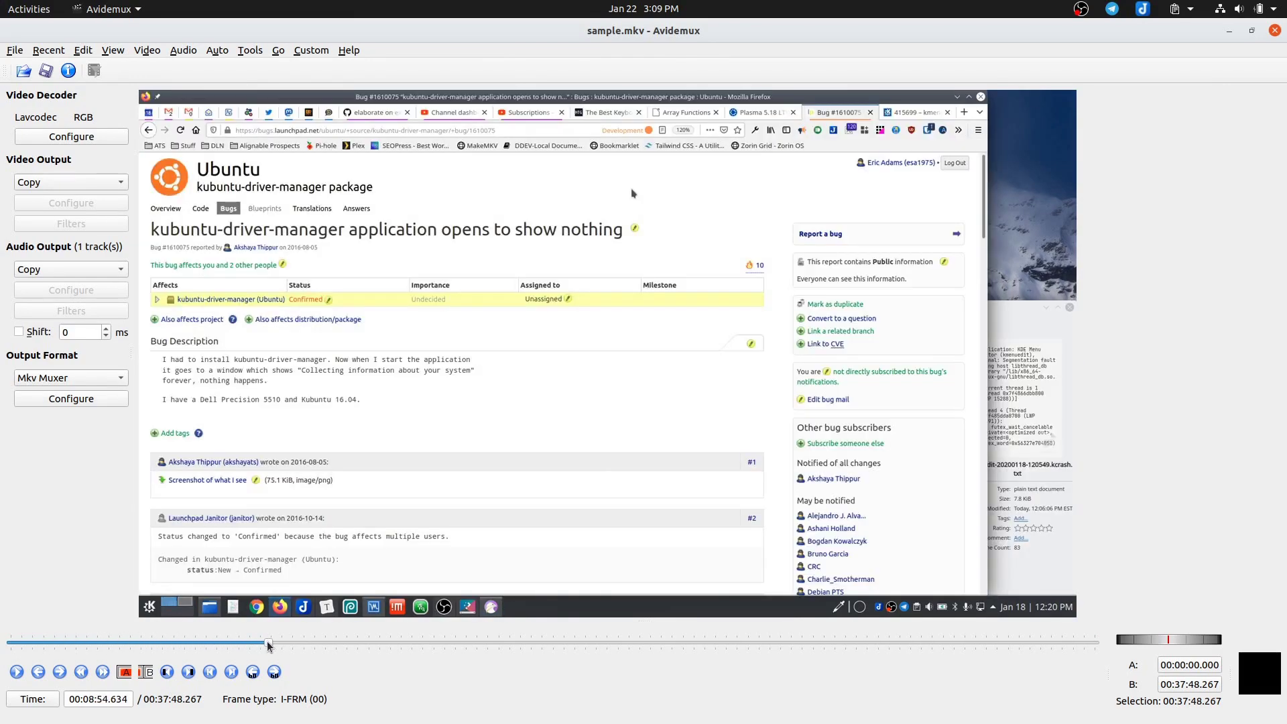
# Cut out 00:09:02.967 to 00:35:40.534 and scrub around the cut point to review it
pyautogui.hotkey('ctrl', 'pageup')
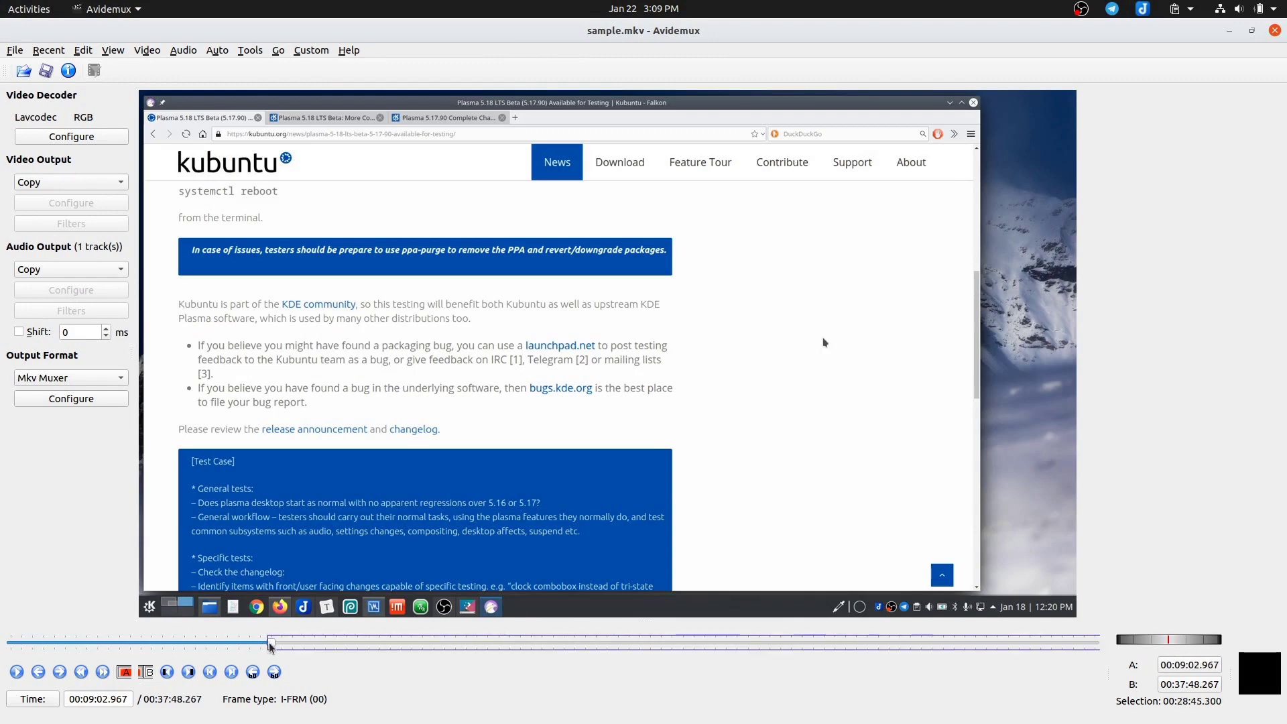
pyautogui.moveTo(270, 643); pyautogui.dragTo(1038, 640)
pyautogui.click(145, 673)
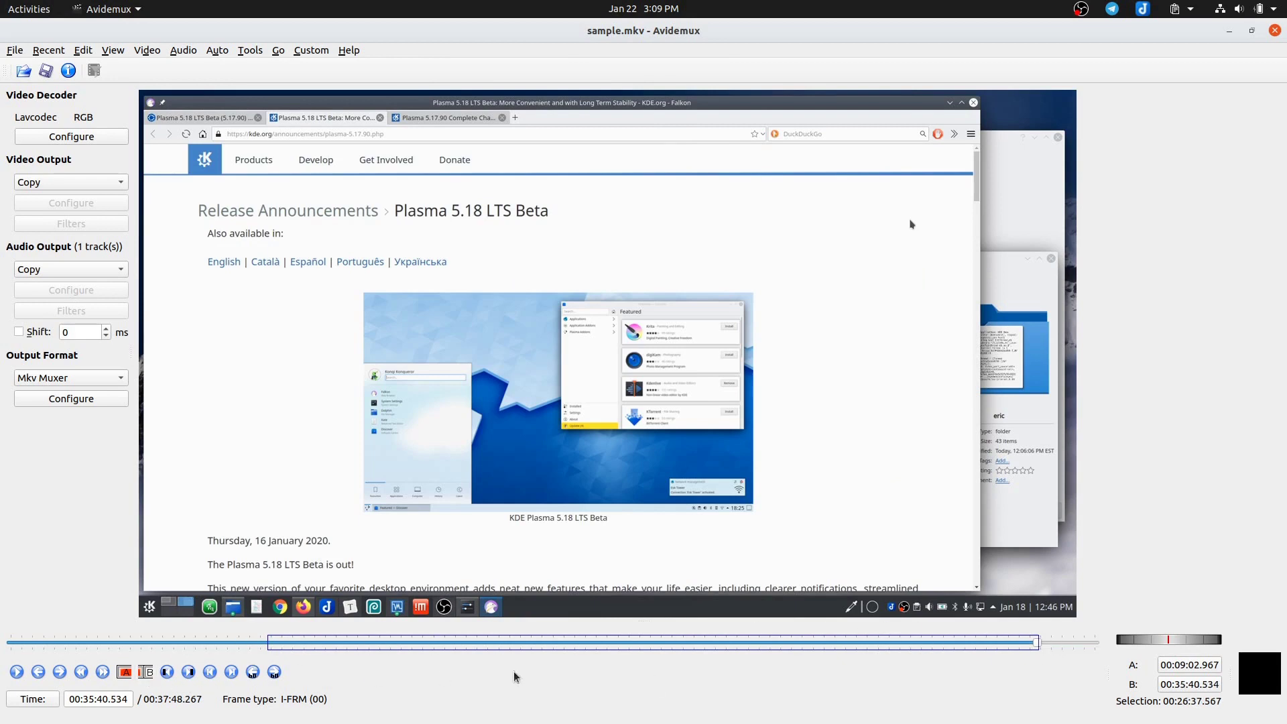
pyautogui.press('Delete')
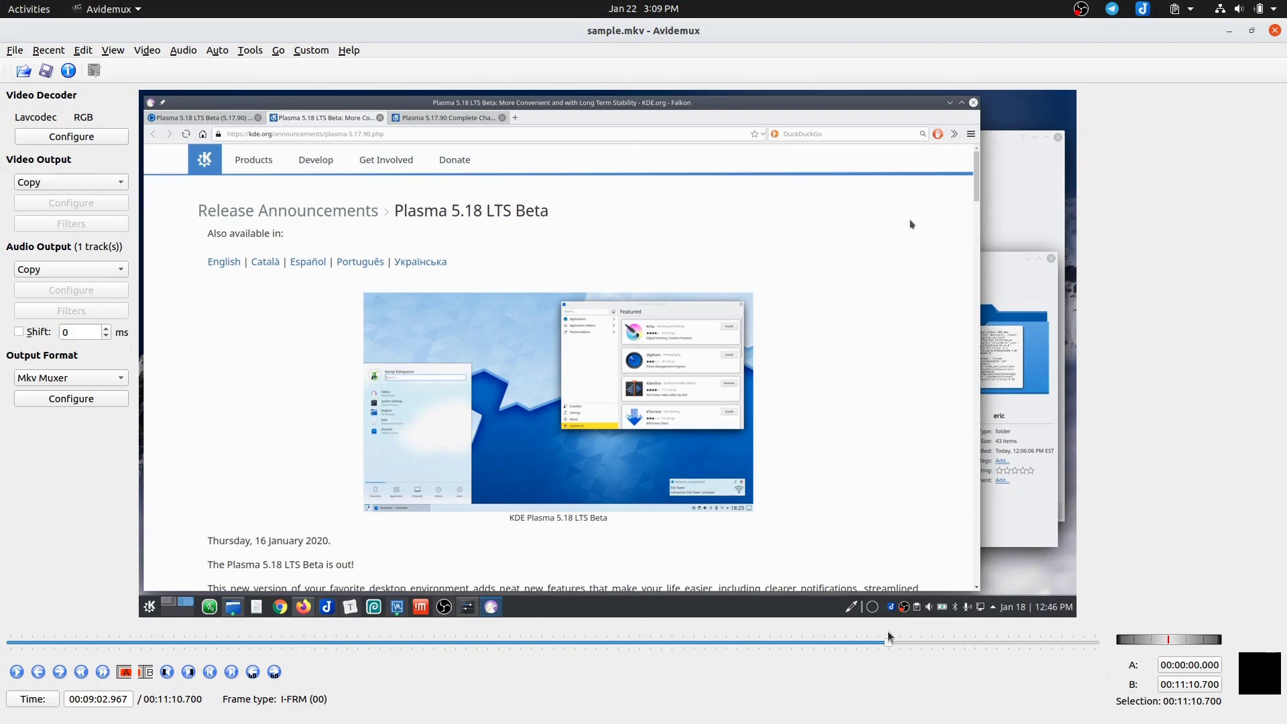
pyautogui.moveTo(889, 639); pyautogui.dragTo(965, 638)
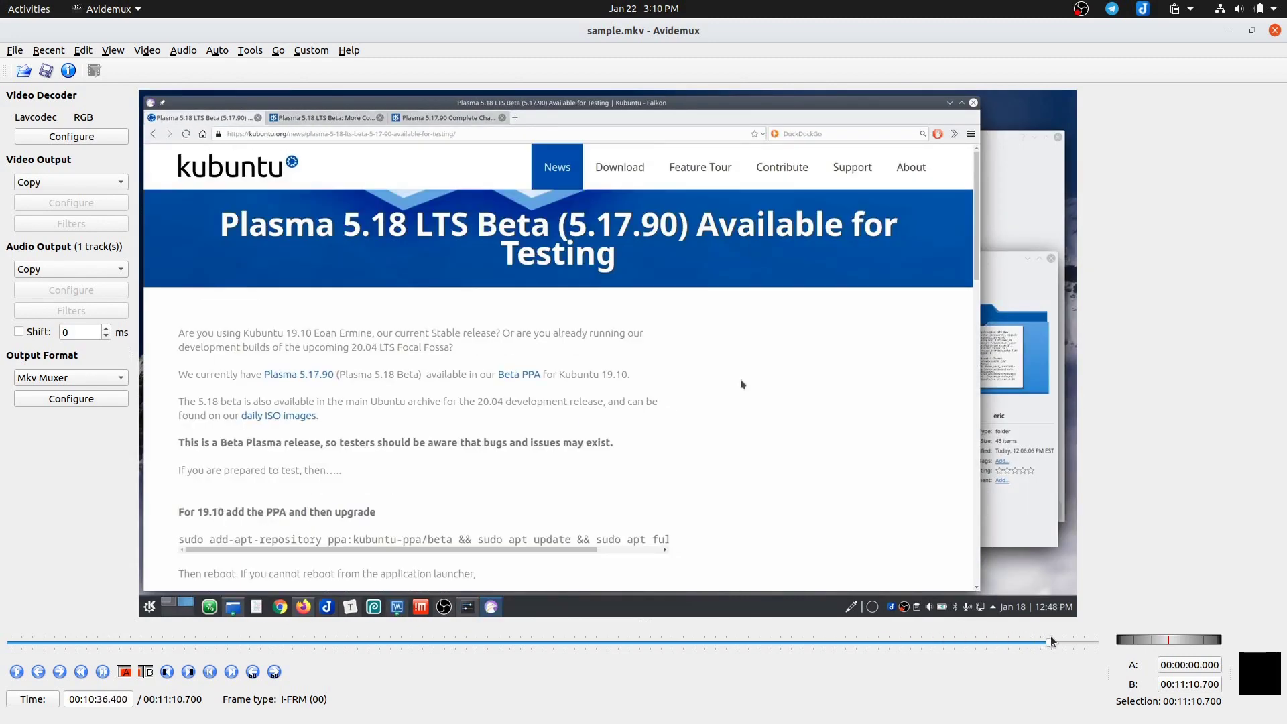
pyautogui.moveTo(1036, 644); pyautogui.dragTo(858, 642)
# Save the trimmed video as sample_edit.mkv and dismiss the save-complete message
pyautogui.click(46, 71)
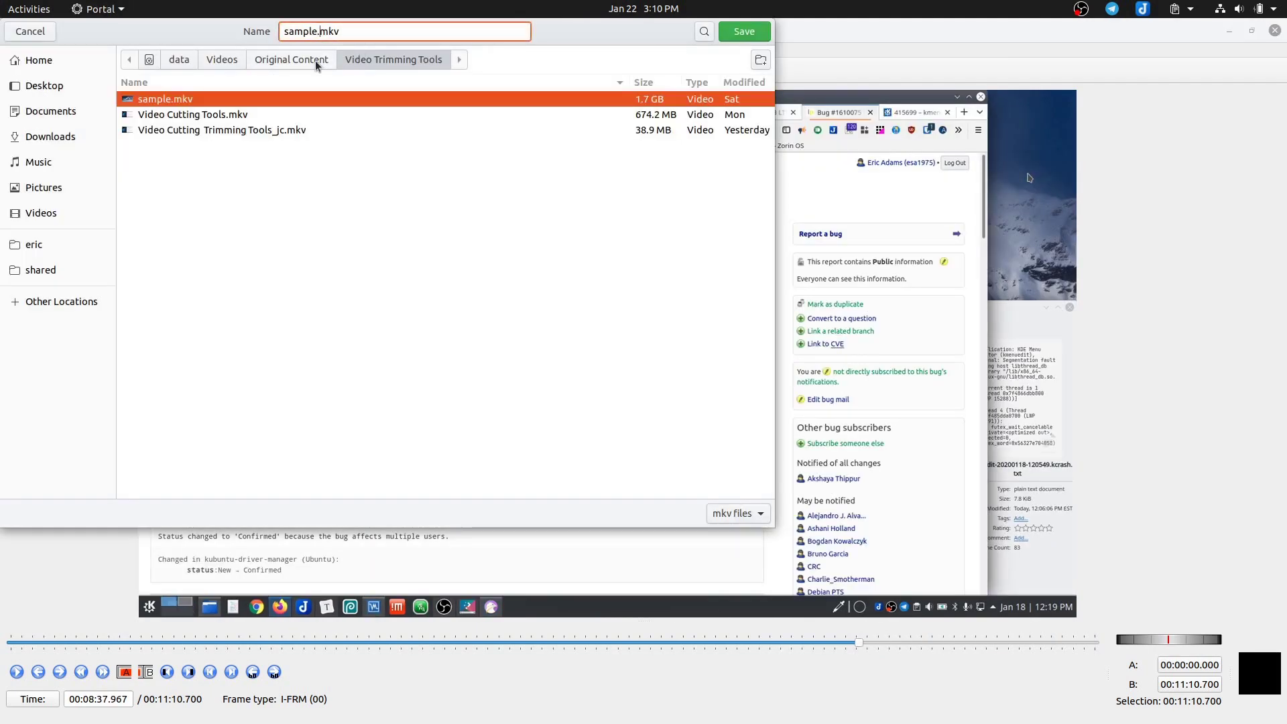
pyautogui.write('_edit')
pyautogui.press('Return')
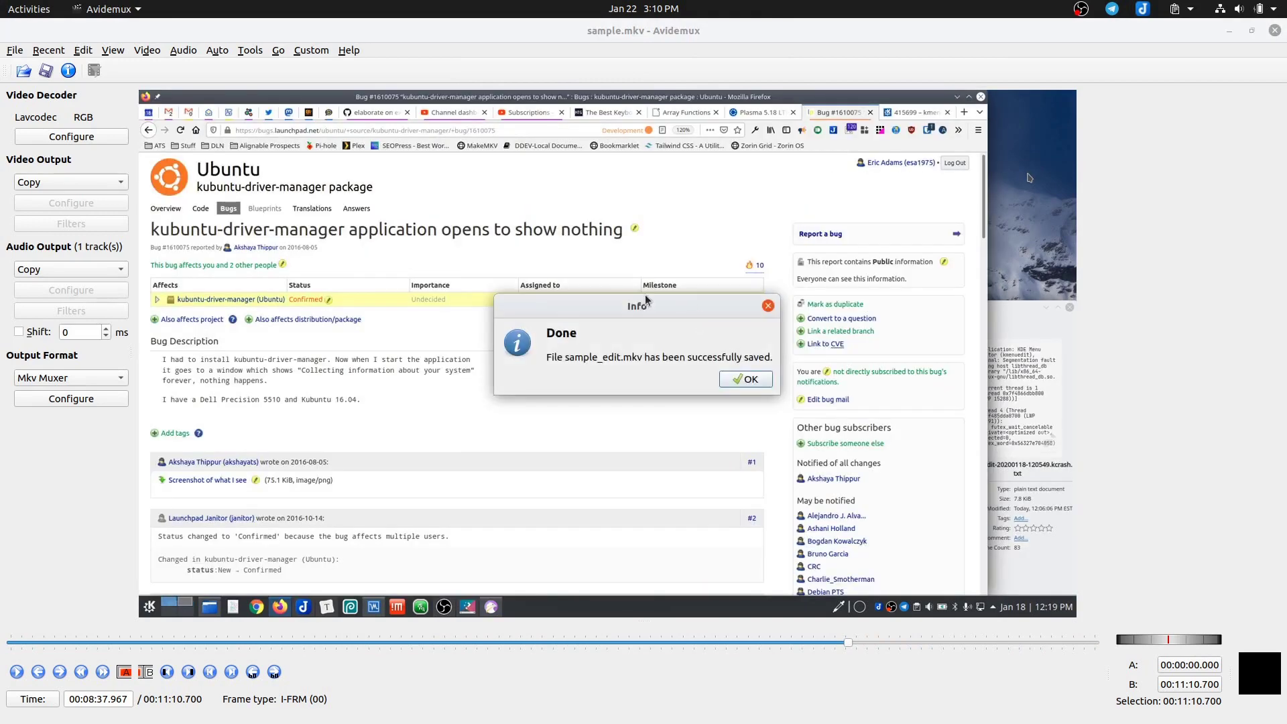
pyautogui.press('Return')
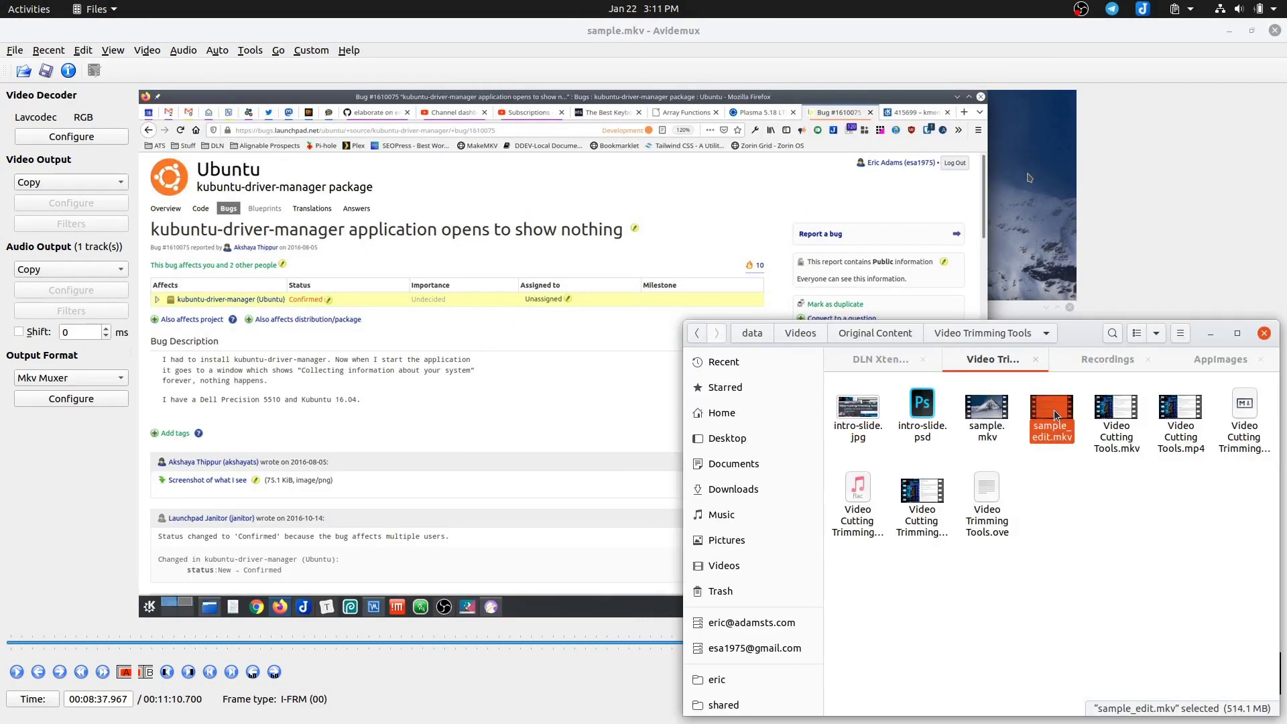
# Play sample_edit.mkv, skip ahead to check it, close the player and minimize Files
pyautogui.doubleClick(1054, 415)
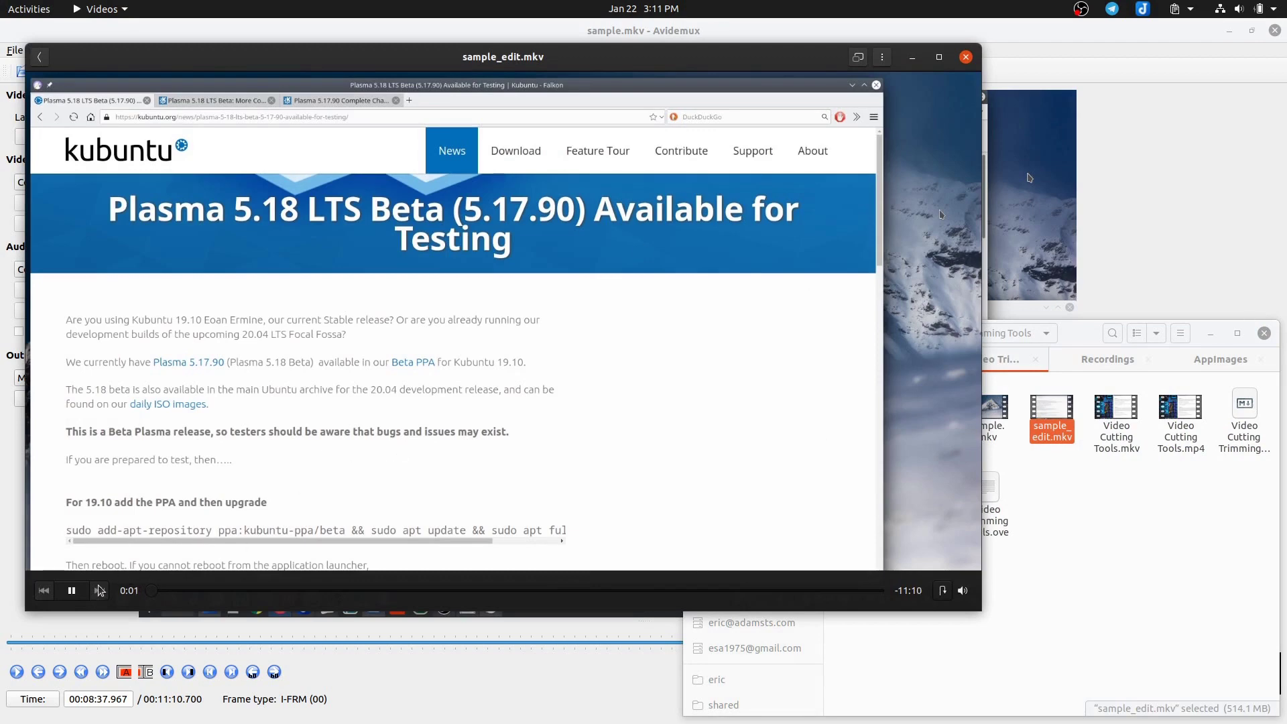
pyautogui.moveTo(152, 591); pyautogui.dragTo(774, 565)
pyautogui.hotkey('ctrl', 'q')
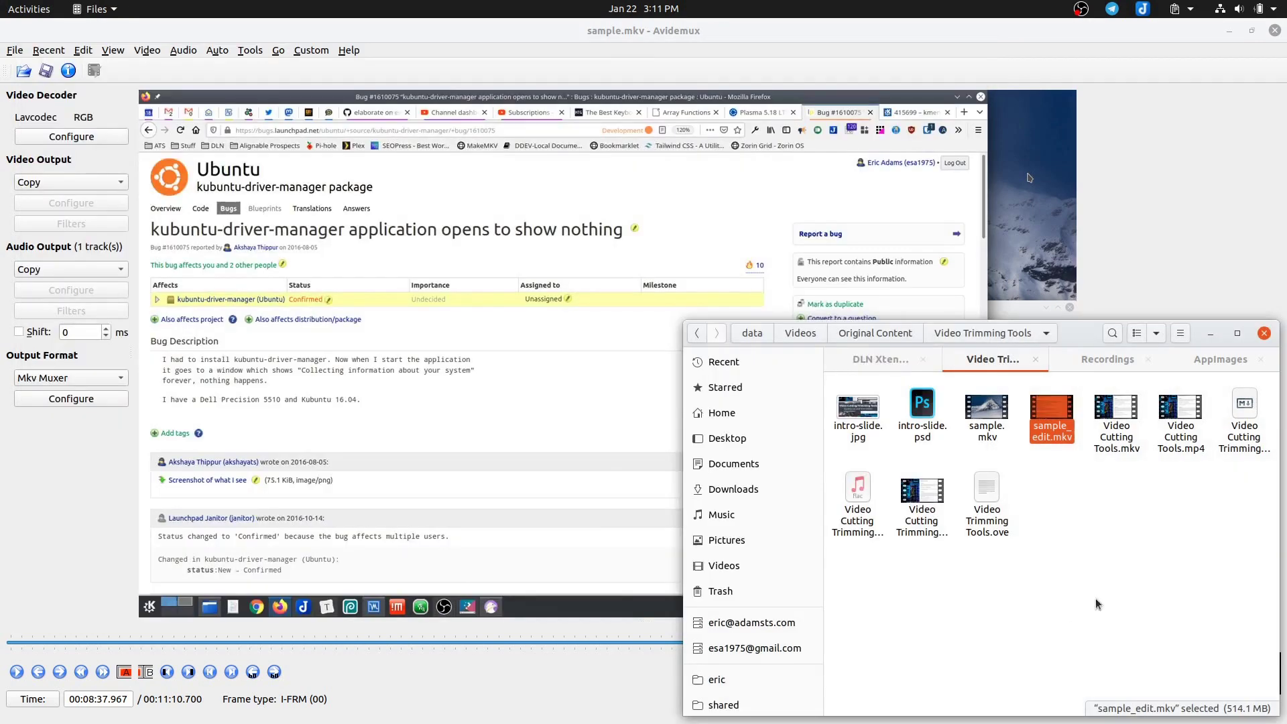
pyautogui.click(1211, 335)
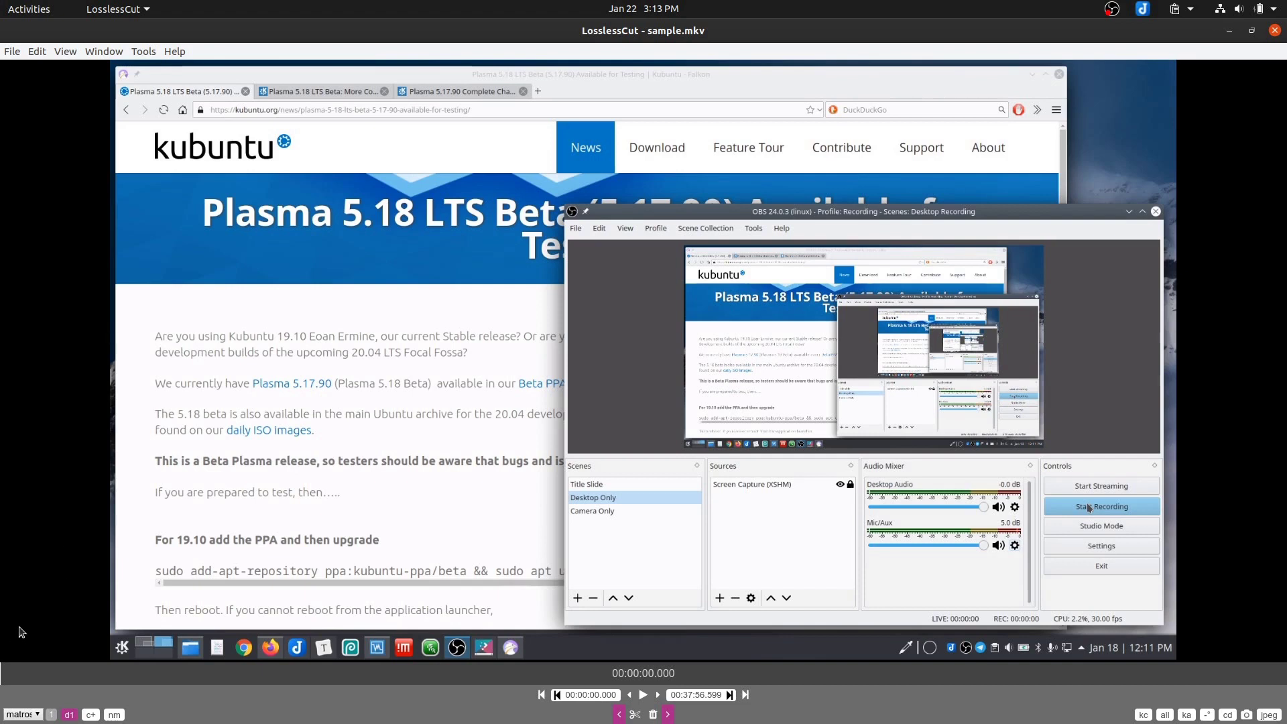
# Mark the first keep segment from 00:00:04.000 to 00:09:35.078
pyautogui.press('Right')
pyautogui.press('Right')
pyautogui.press('Right')
pyautogui.press('Right')
pyautogui.press('i')
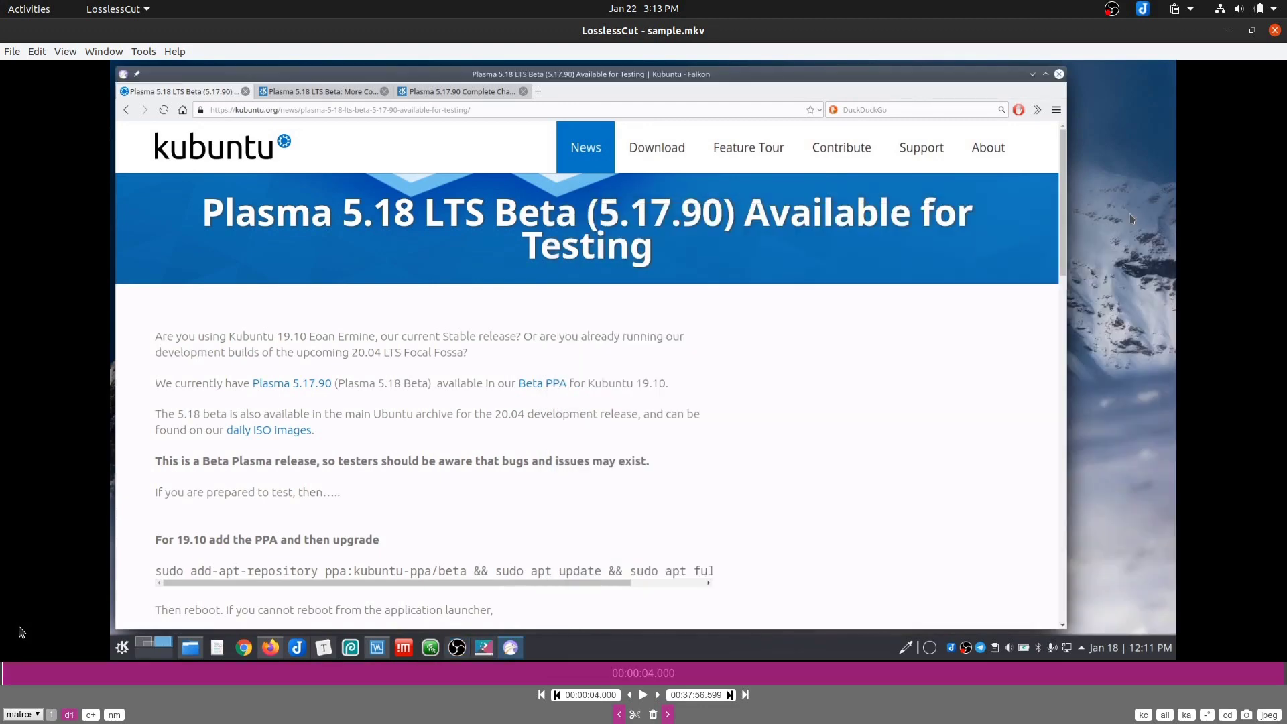
pyautogui.click(261, 673)
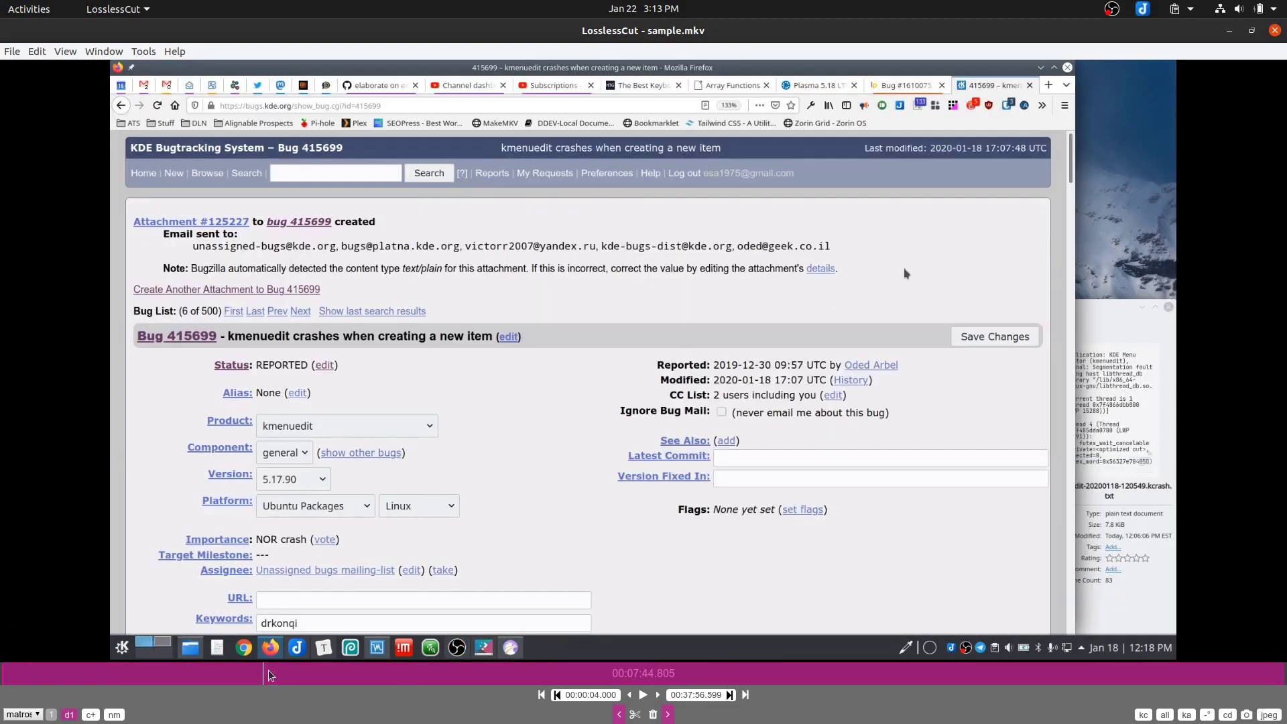
pyautogui.click(390, 665)
pyautogui.click(380, 669)
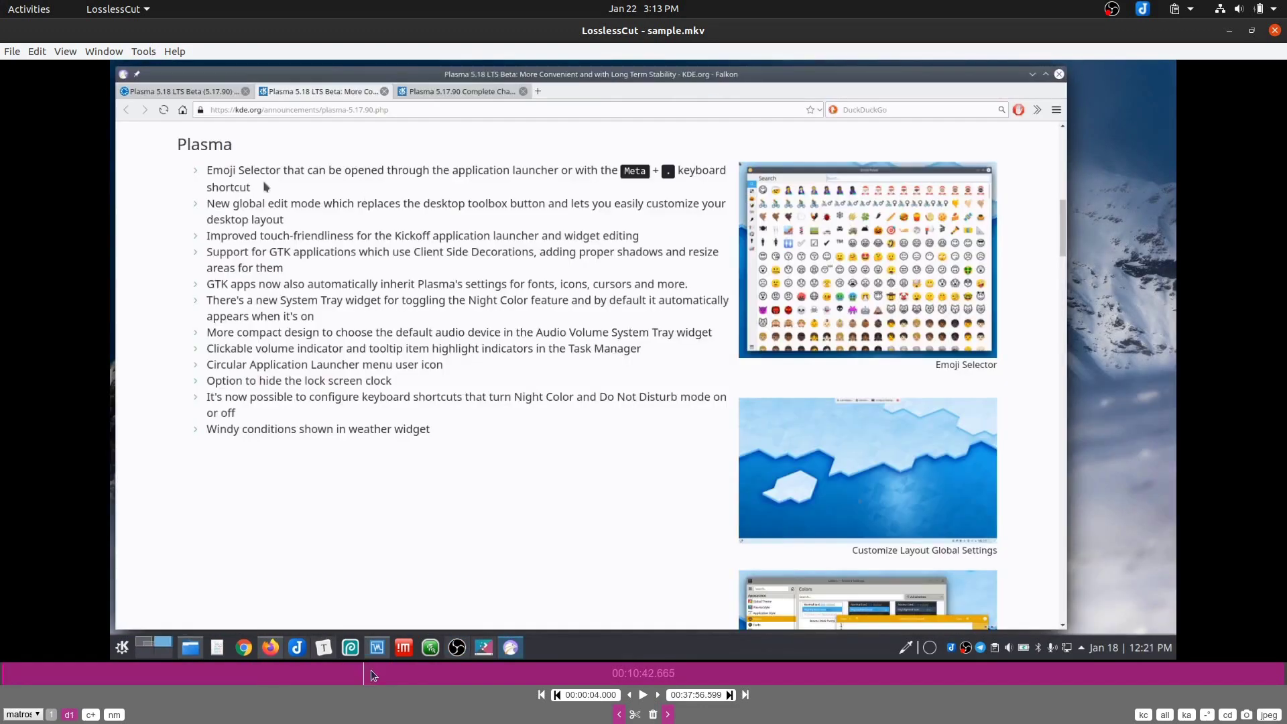
pyautogui.click(412, 670)
pyautogui.click(328, 667)
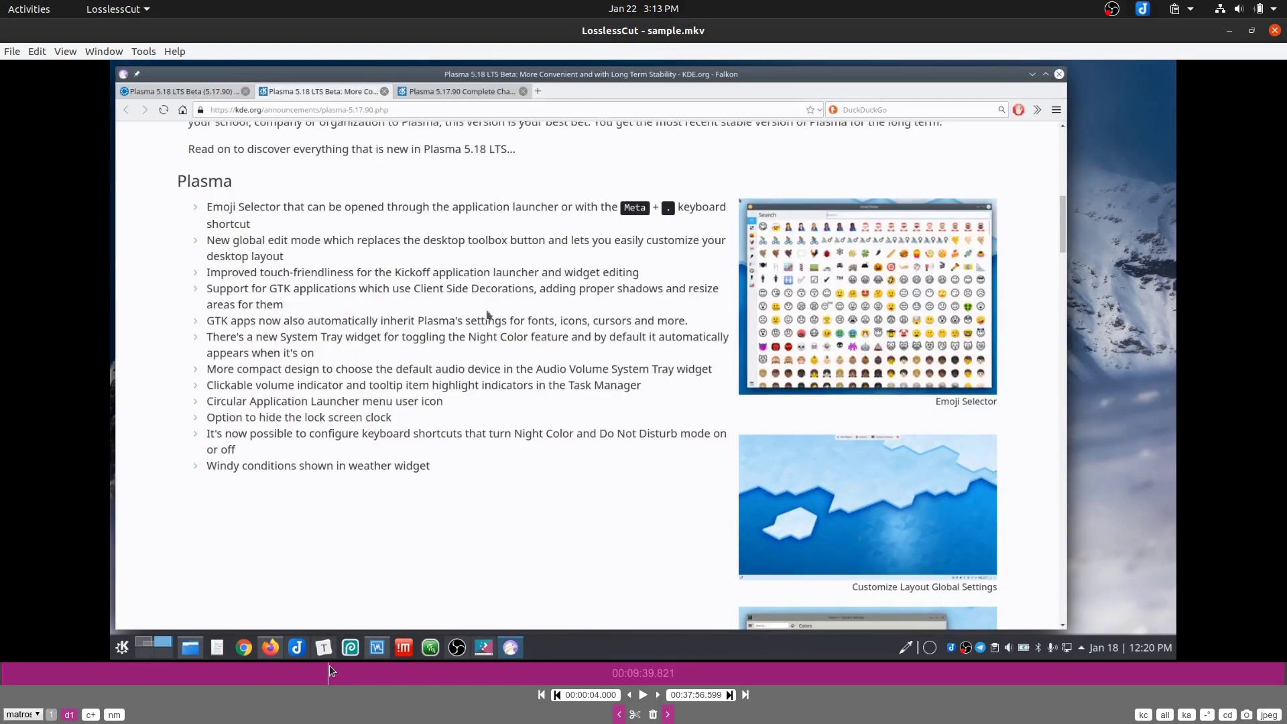
pyautogui.press('o')
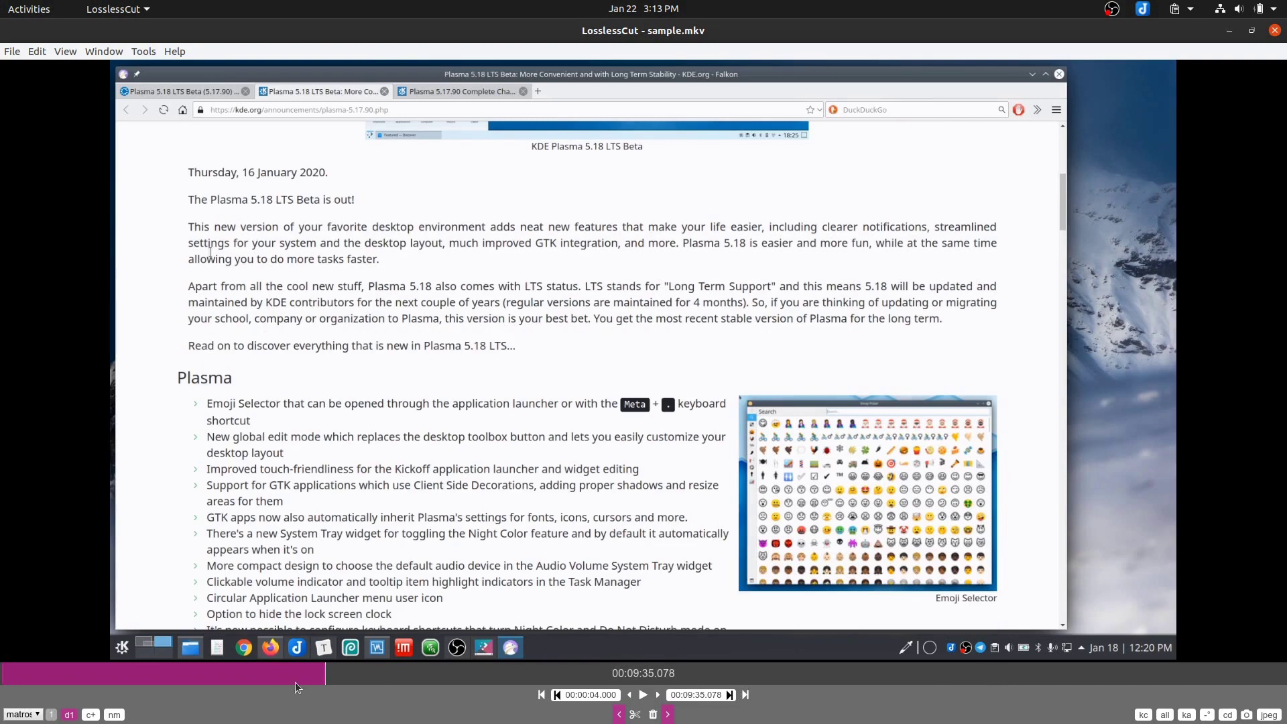
# Add a second segment starting at 00:34:24.354 and seek to the end at 00:37:55.414
pyautogui.click(91, 715)
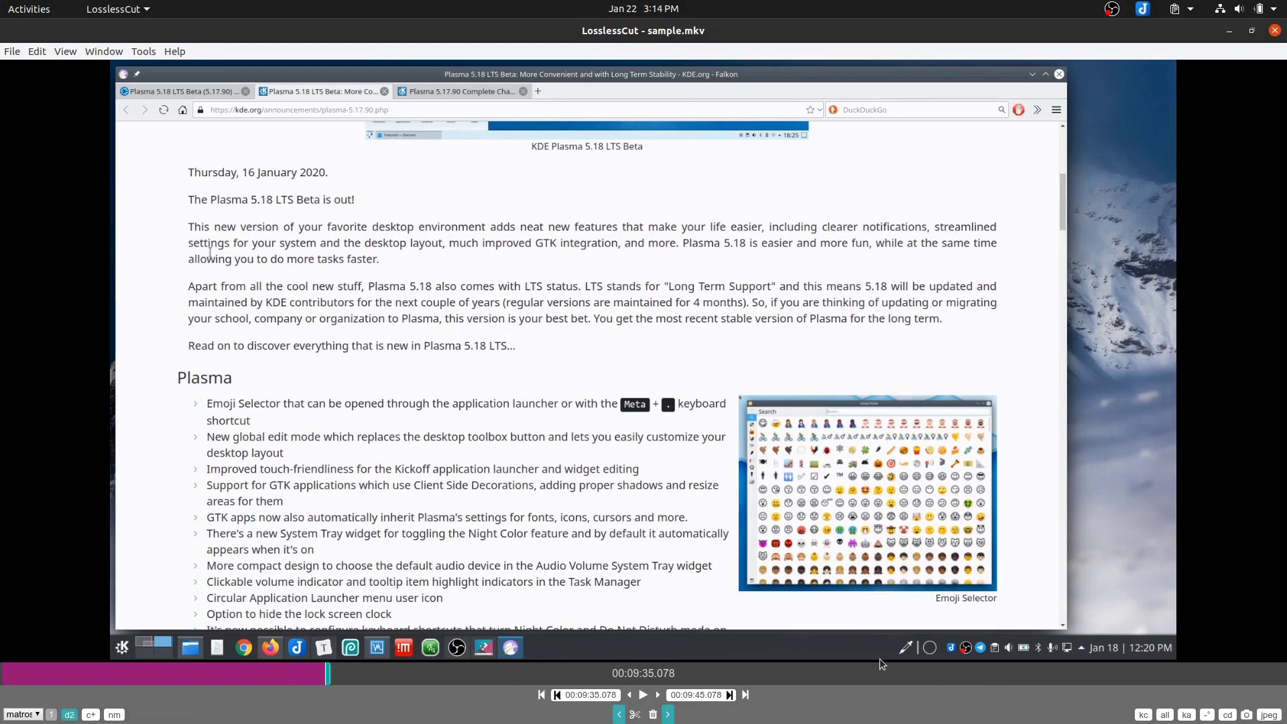
pyautogui.click(1122, 674)
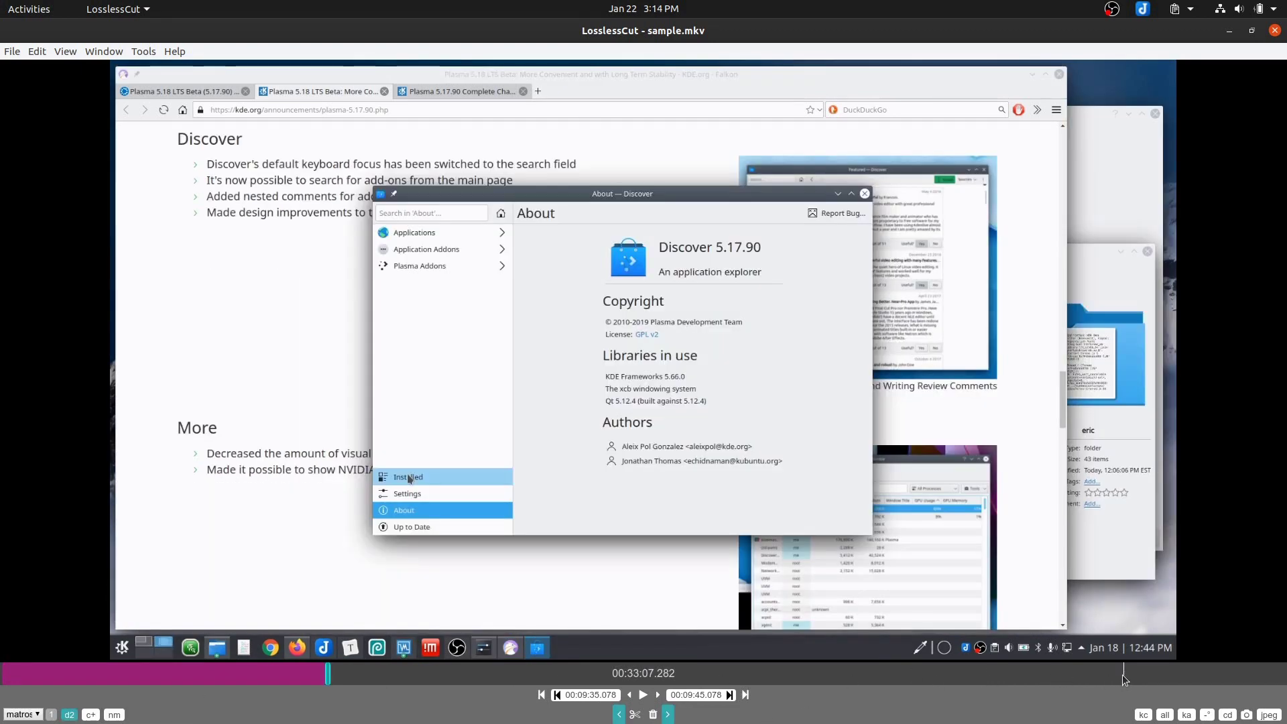
pyautogui.click(1166, 673)
pyautogui.press('i')
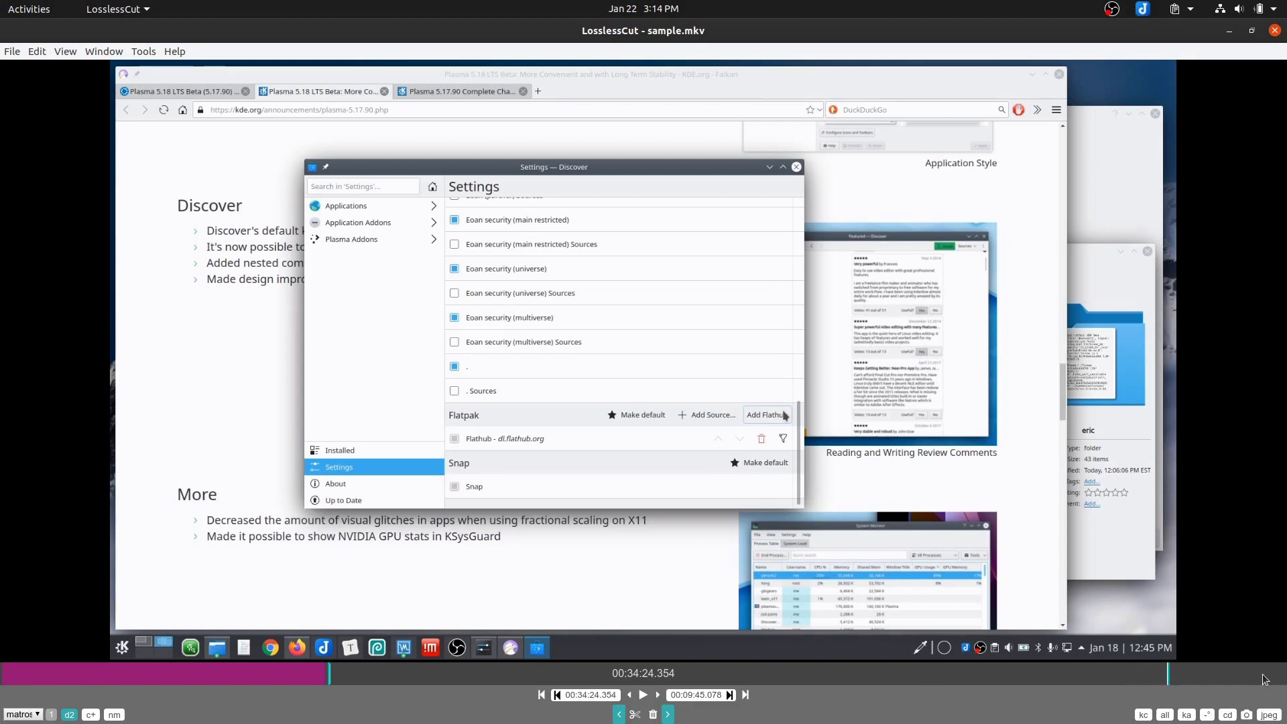
pyautogui.click(1284, 675)
pyautogui.press('o')
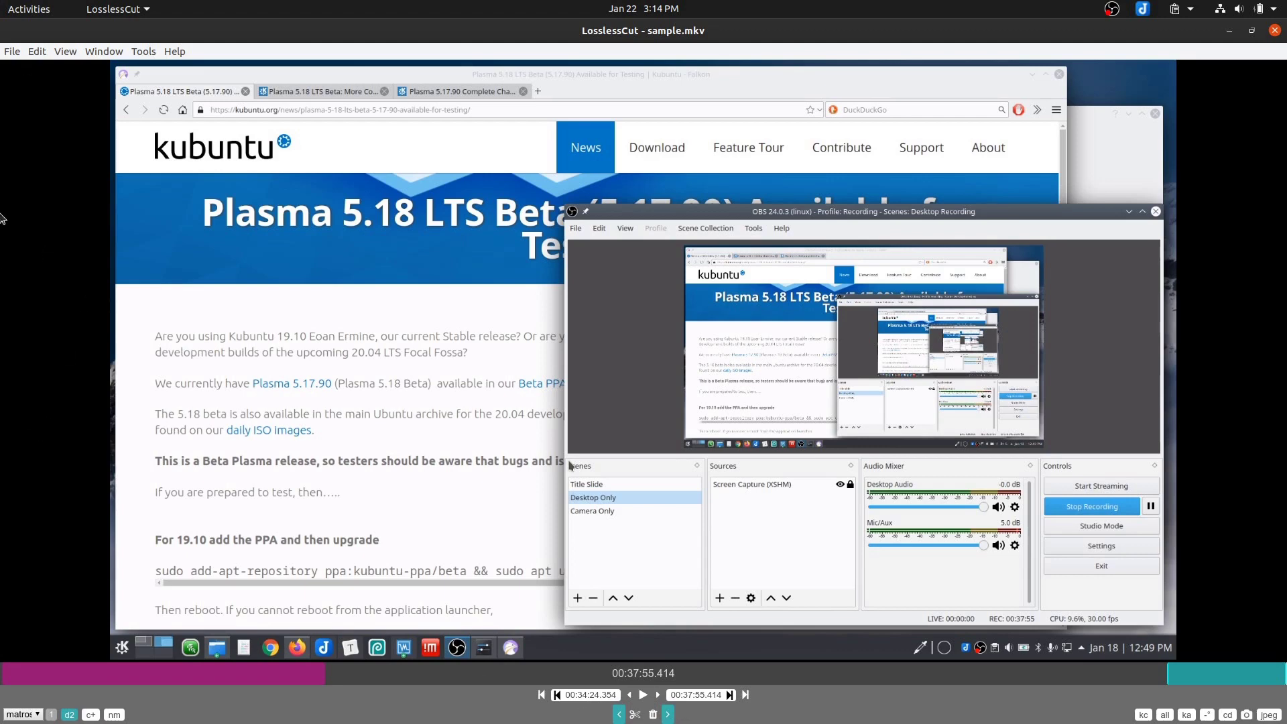
# List the exported clips in Files and play the first 440.8 MB clip to check it
pyautogui.click(20, 37)
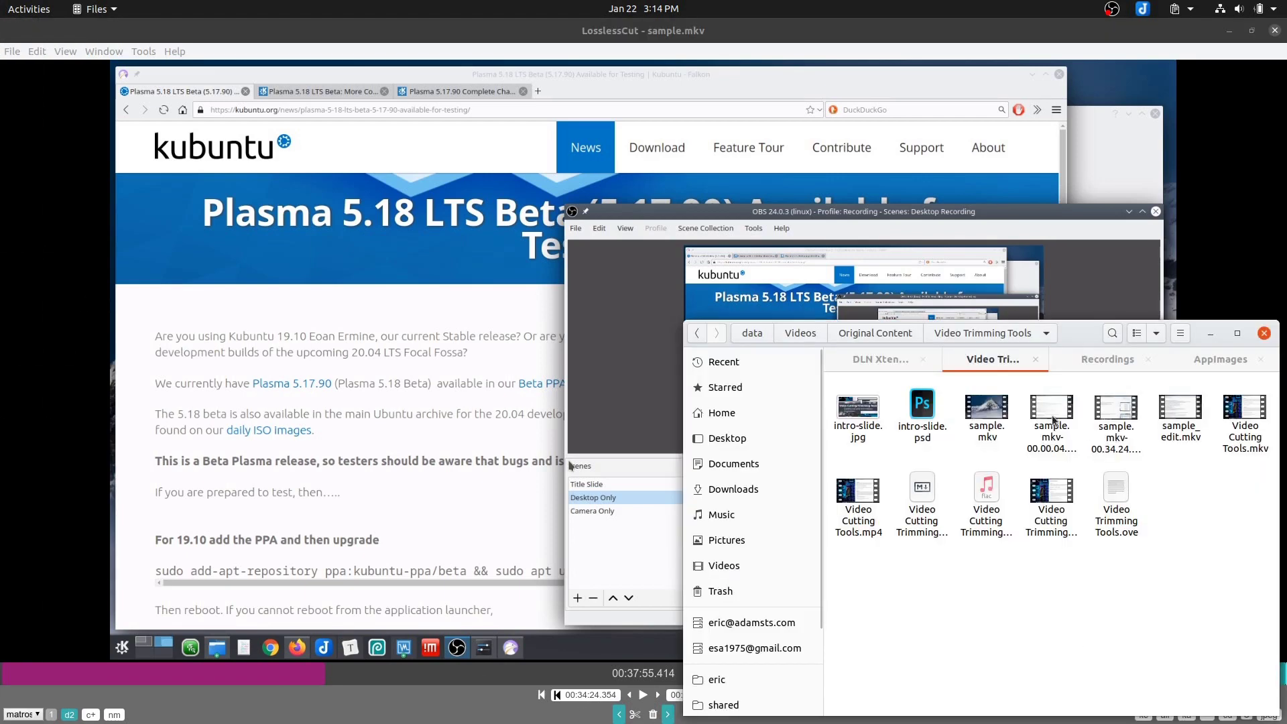
pyautogui.hotkey('ctrl', '1')
pyautogui.click(945, 481)
pyautogui.click(943, 453)
pyautogui.click(944, 479)
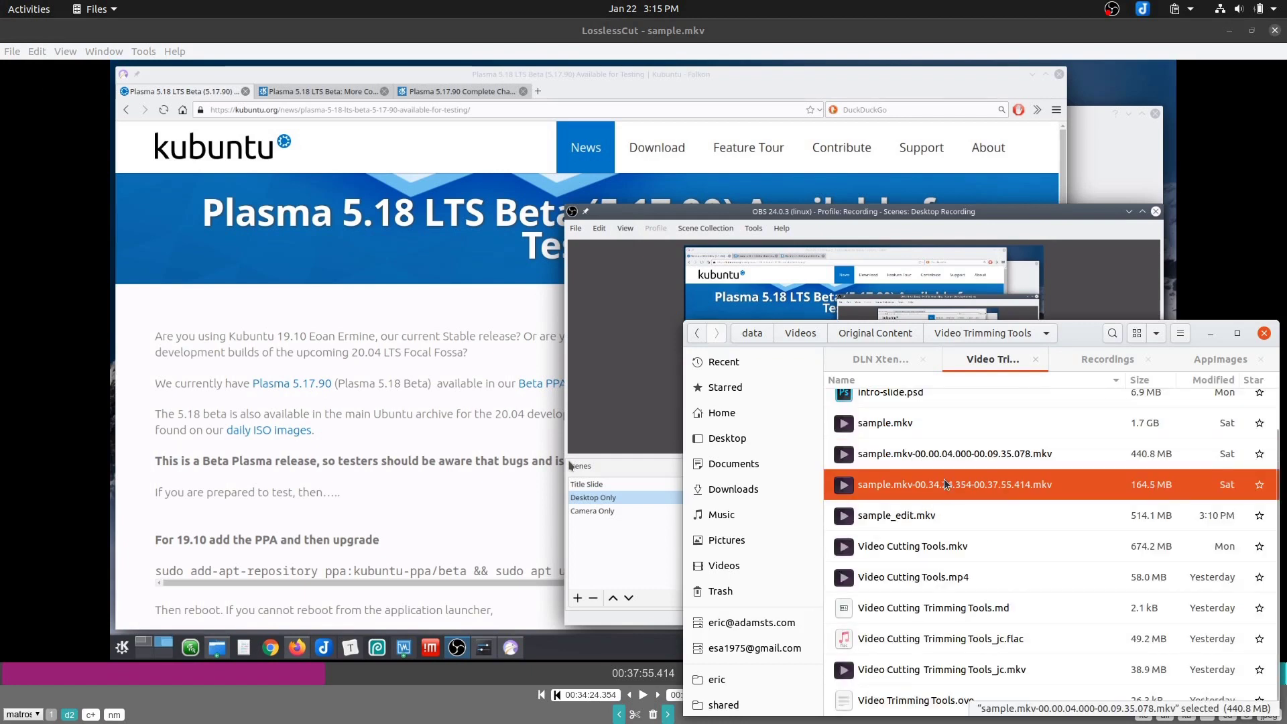
pyautogui.click(1143, 454)
pyautogui.doubleClick(995, 456)
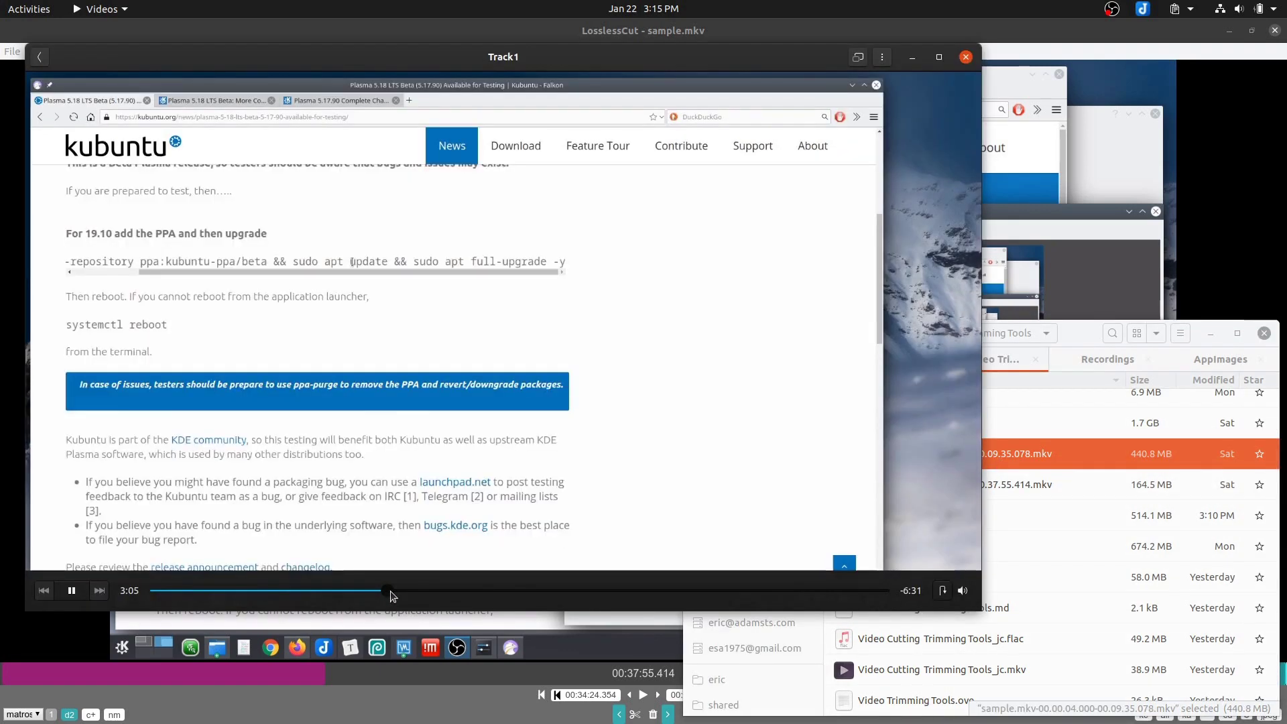
pyautogui.click(966, 56)
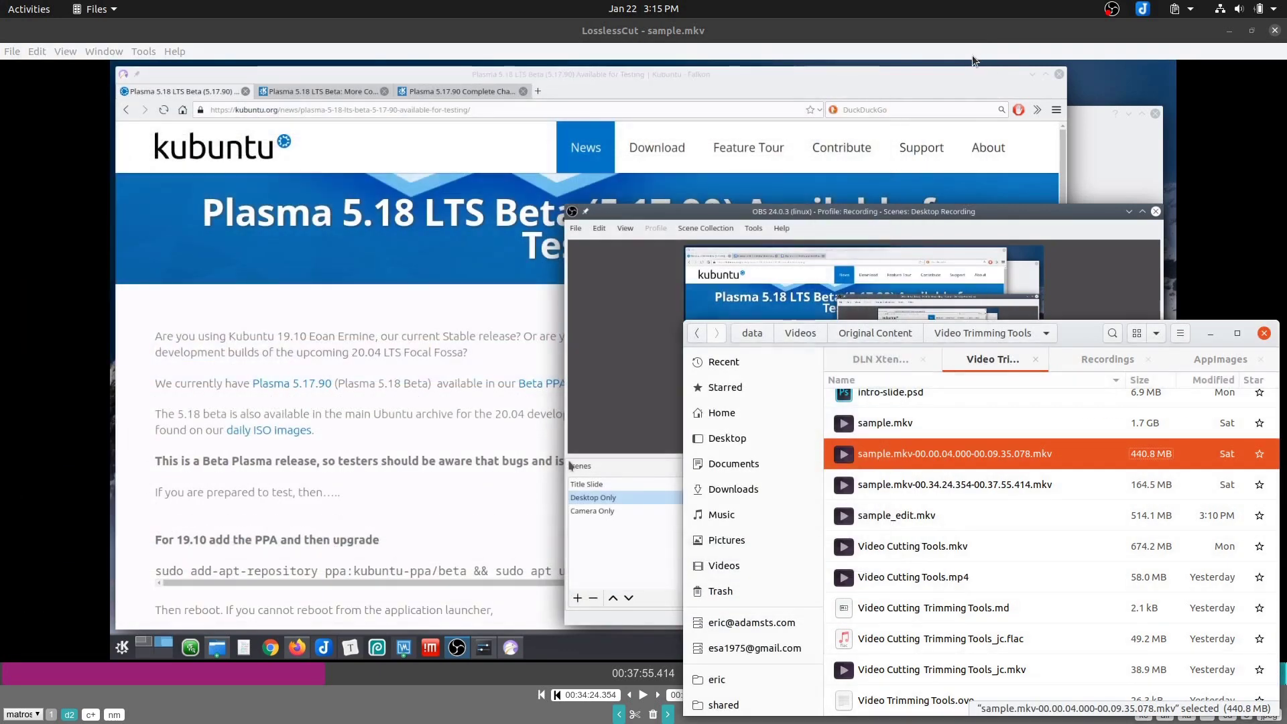
# Switch LosslessCut's export to merge both segments into one file, then minimize it
pyautogui.click(562, 45)
pyautogui.click(113, 715)
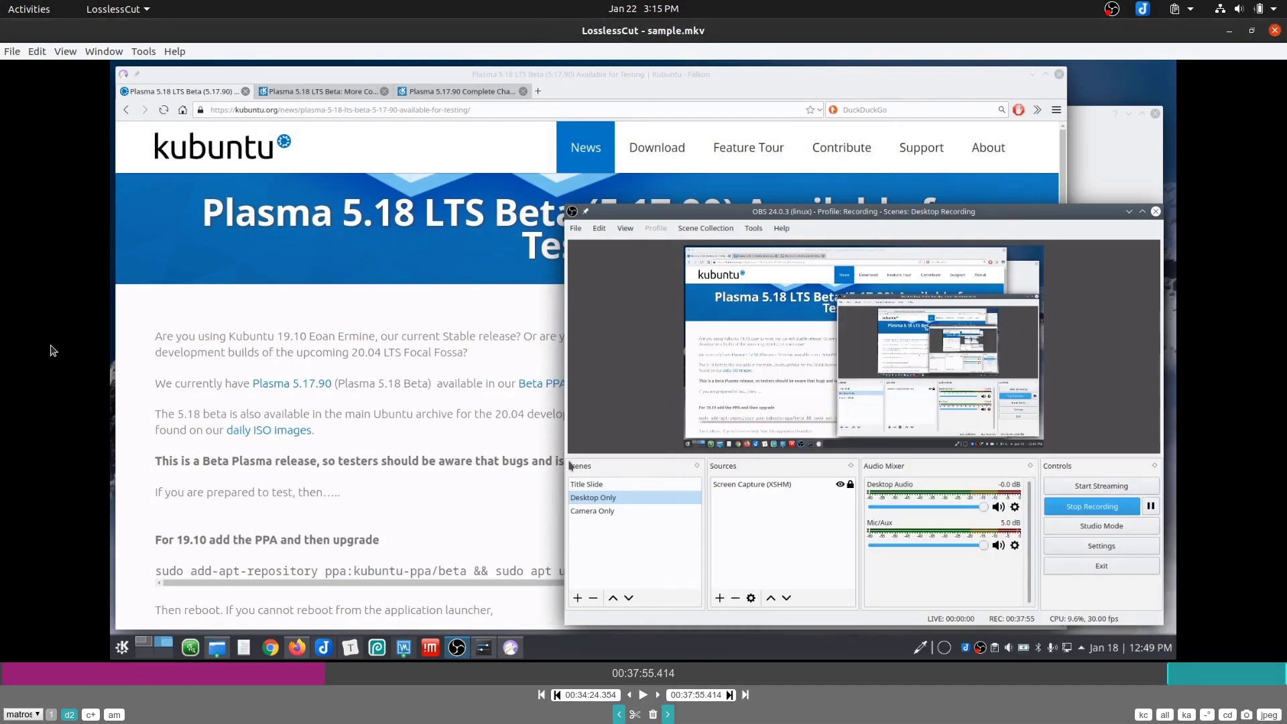
pyautogui.click(1230, 31)
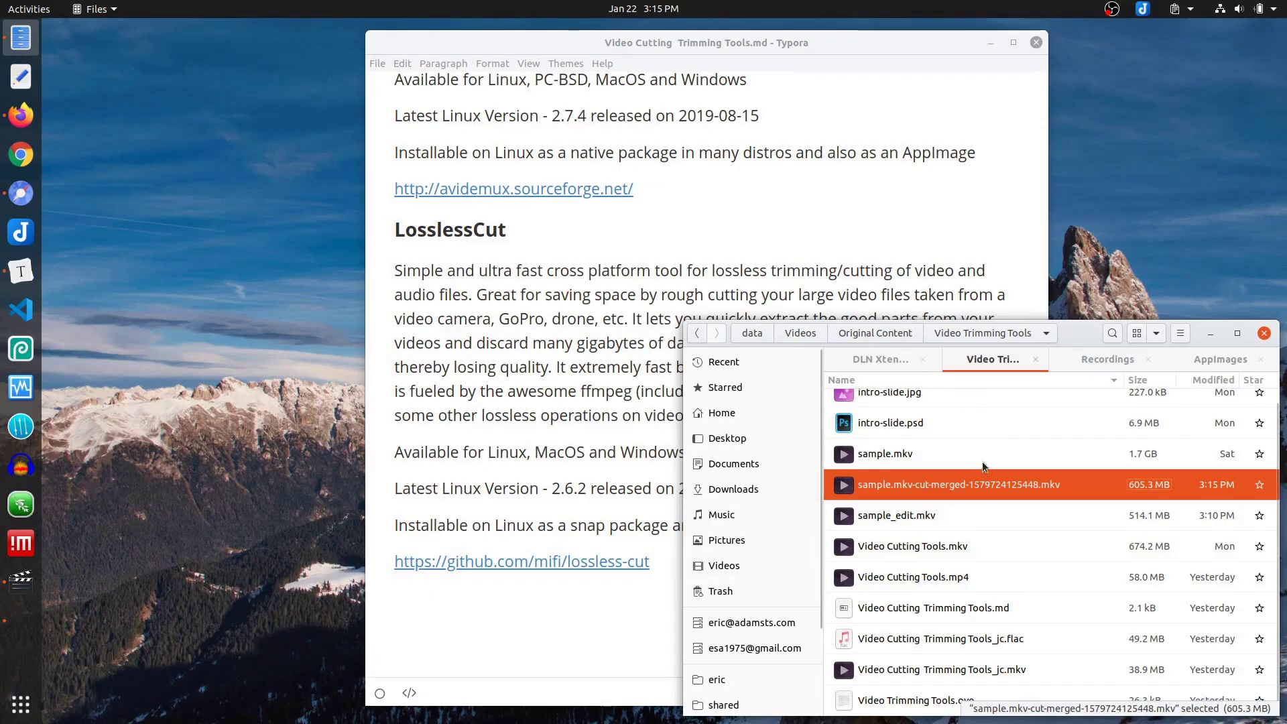
# Hide the Files window and raise the web browser showing the Avidemux home page
pyautogui.scroll(1, 1004, 483)
pyautogui.press('super+h')
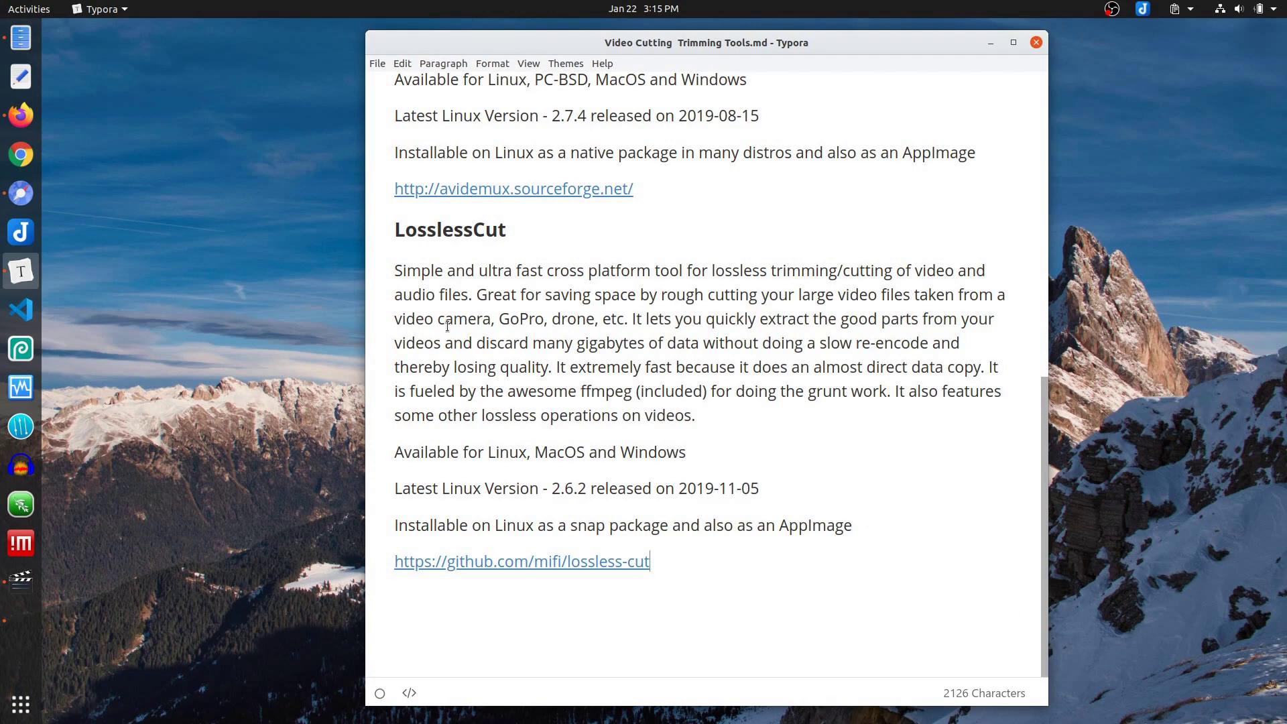
pyautogui.click(21, 193)
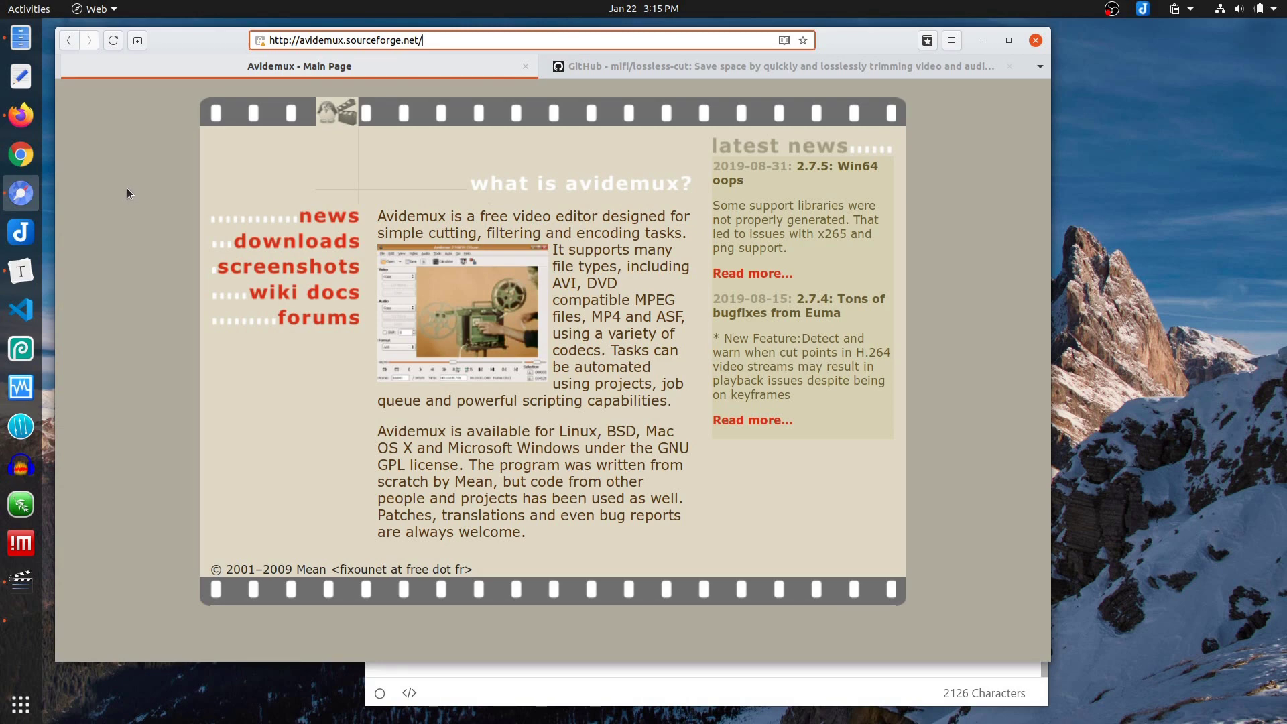
pyautogui.click(575, 64)
pyautogui.scroll(-10, 194, 236)
pyautogui.scroll(-3, 143, 236)
pyautogui.scroll(1, 151, 219)
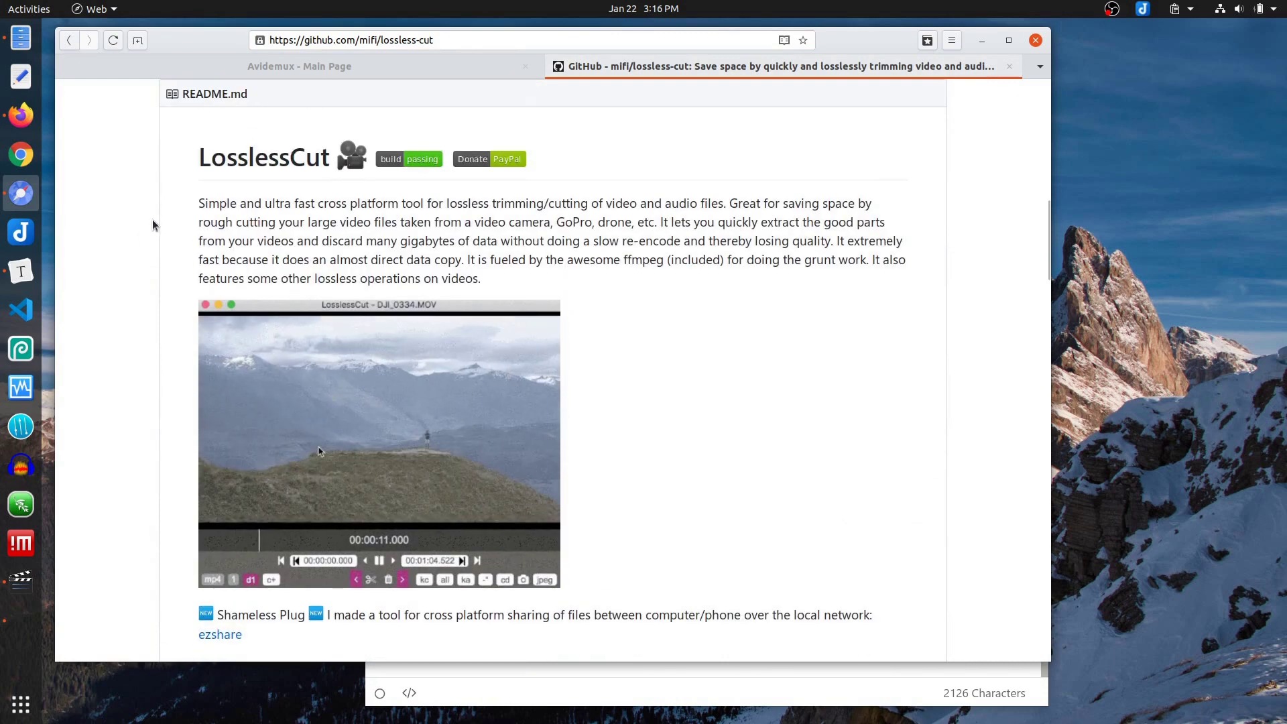
pyautogui.click(464, 65)
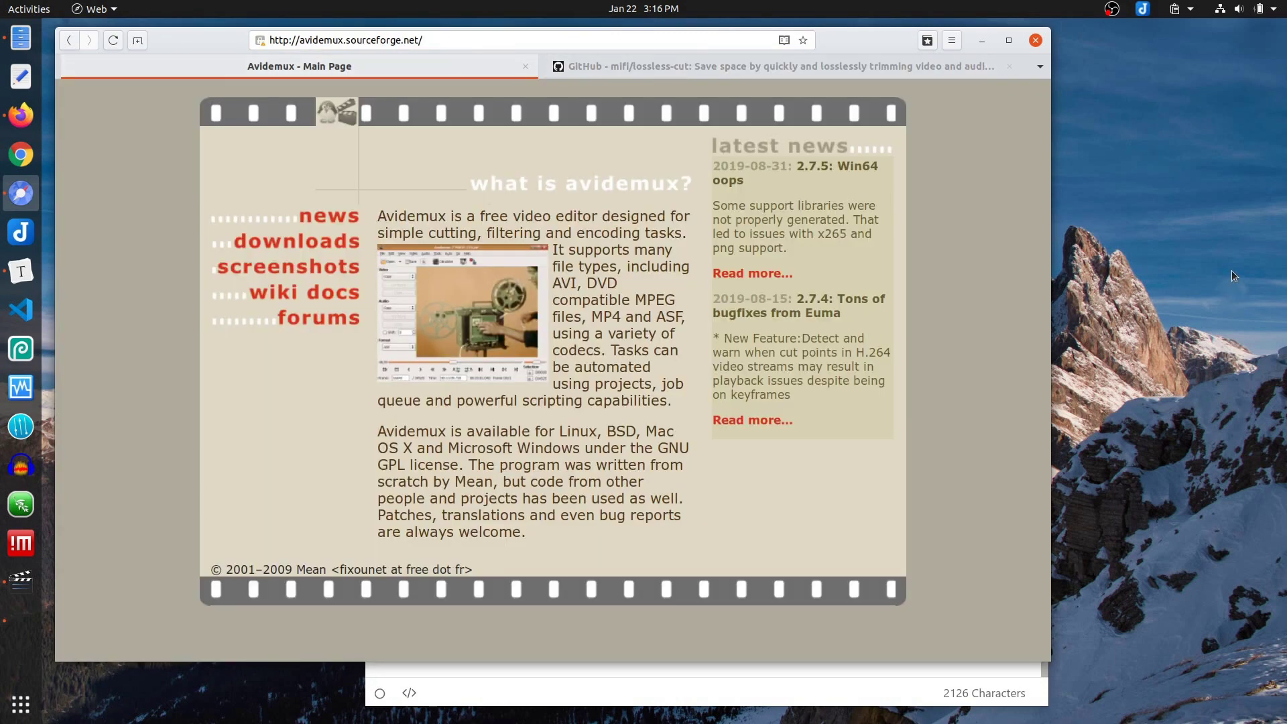